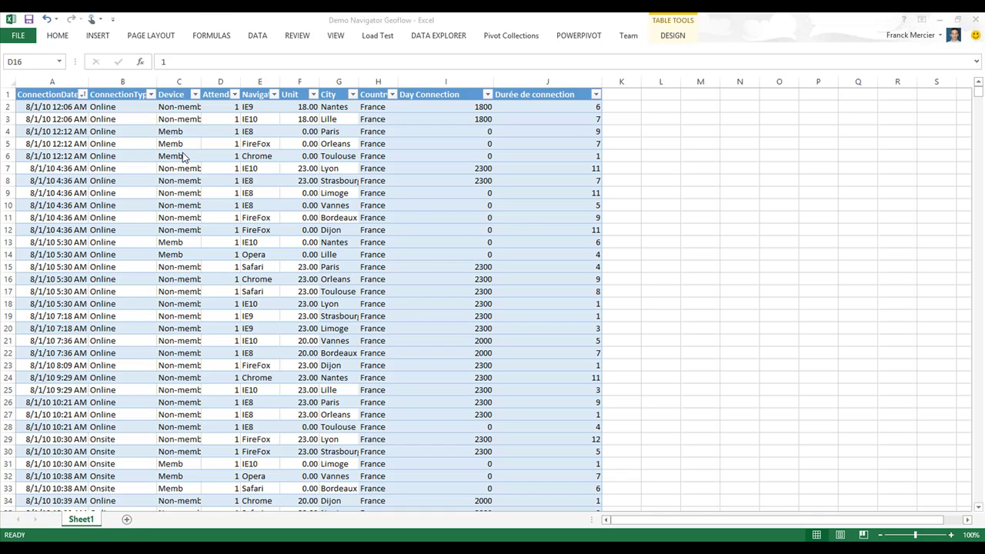
key(alt+Tab)
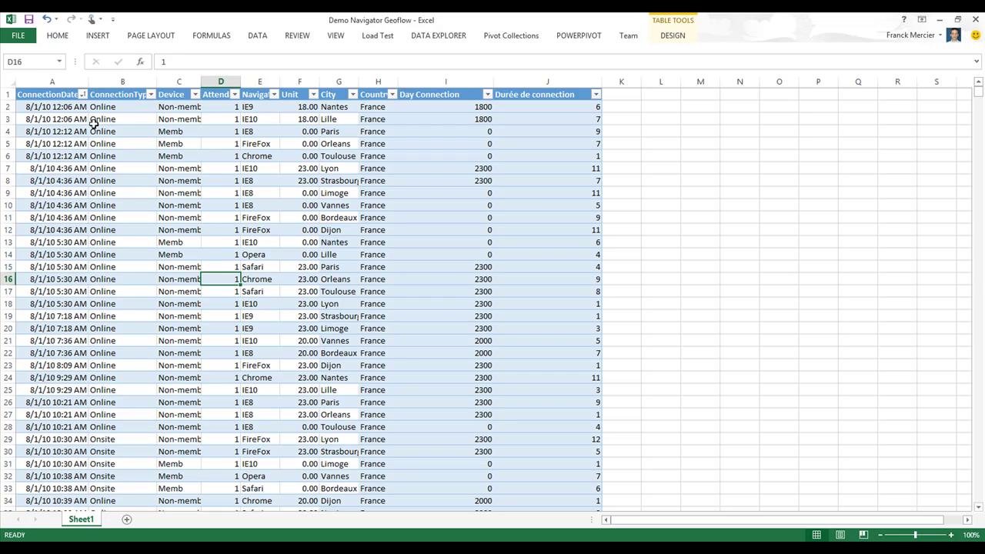
click(98, 36)
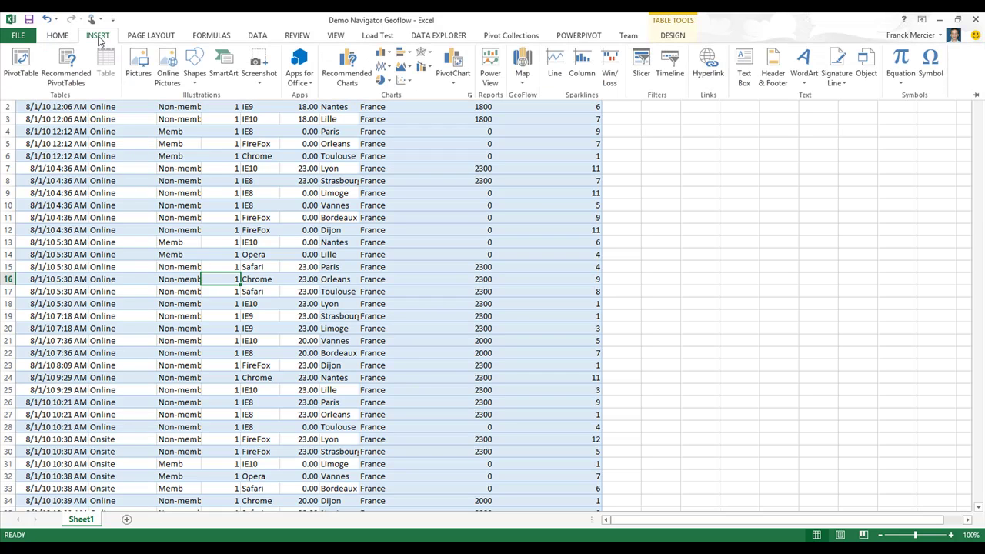
click(509, 86)
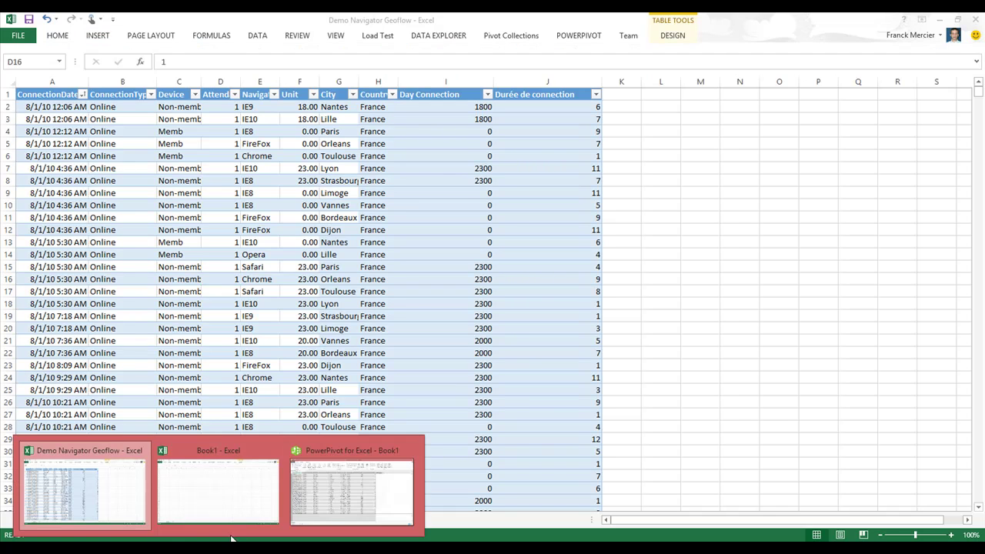
Switch to the PowerPivot window of Book1 and hide the ConnectionType, Device and AttendanceValue columns from client tools.
click(336, 501)
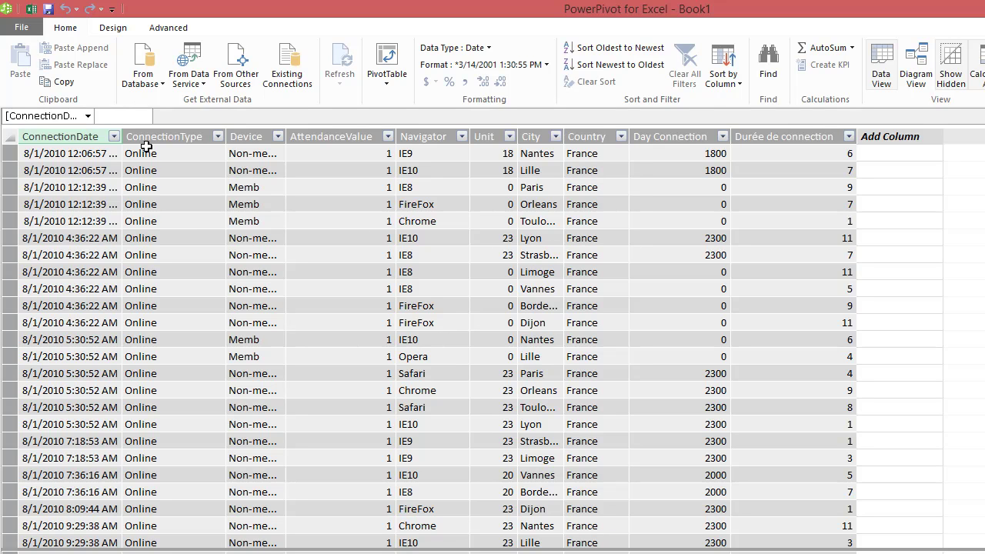
right_click(177, 138)
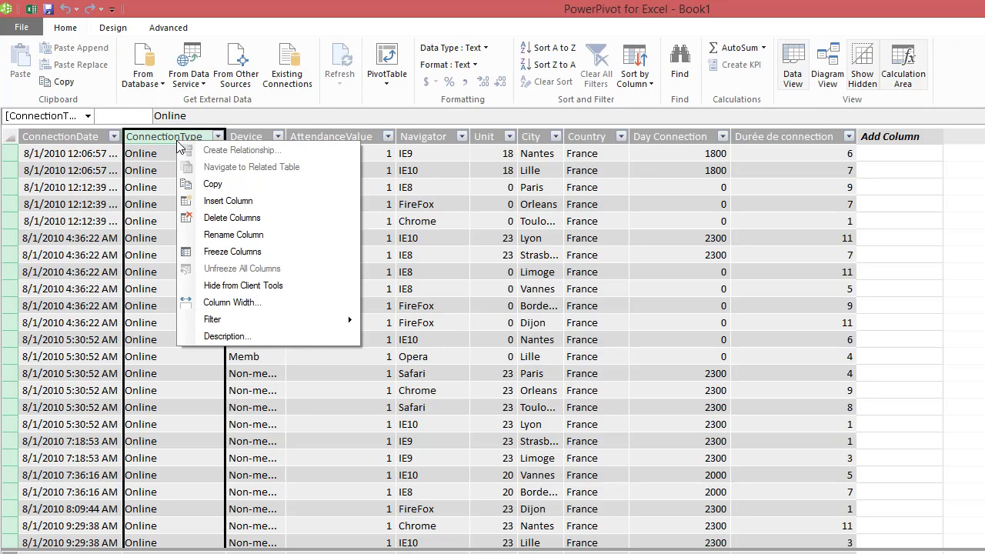
click(283, 286)
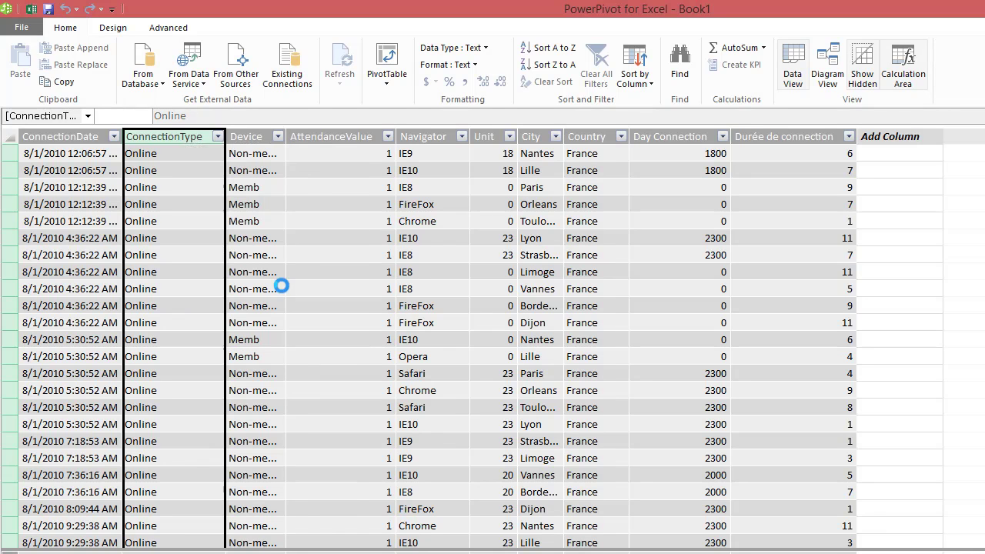
right_click(258, 136)
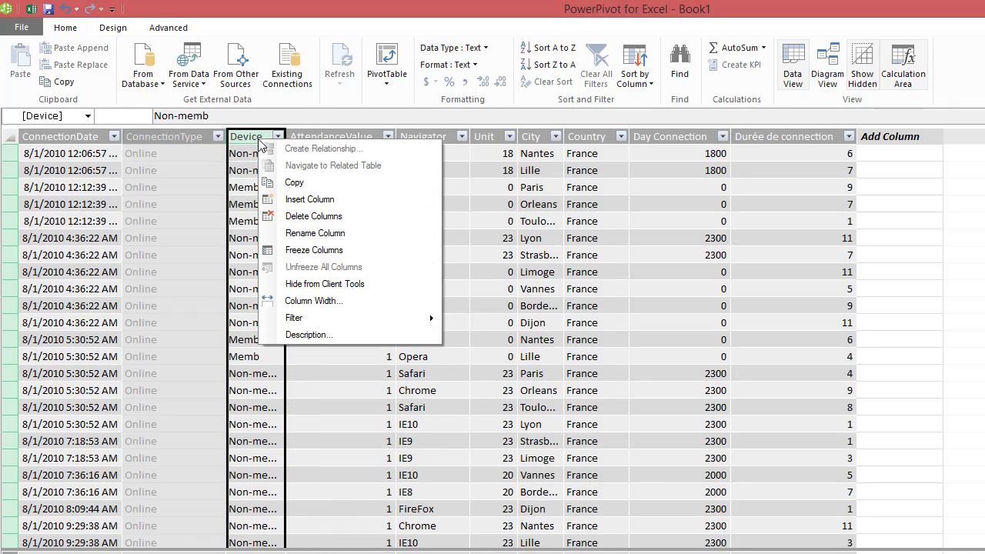
click(372, 285)
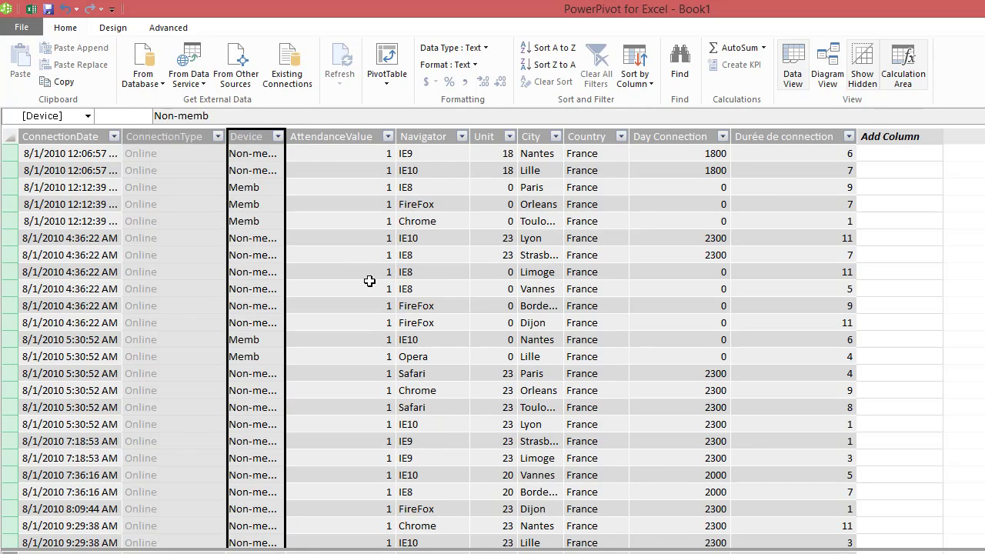
right_click(349, 137)
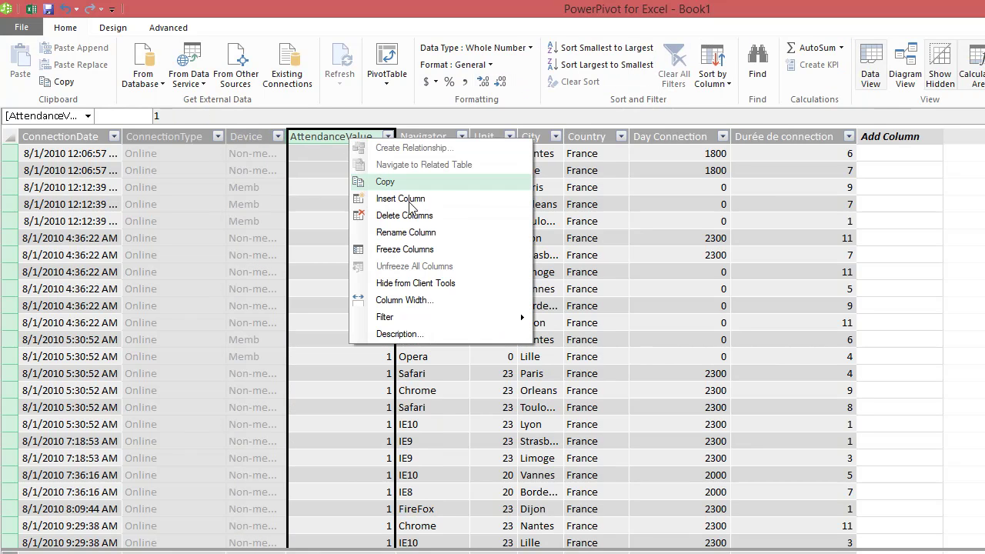
click(426, 283)
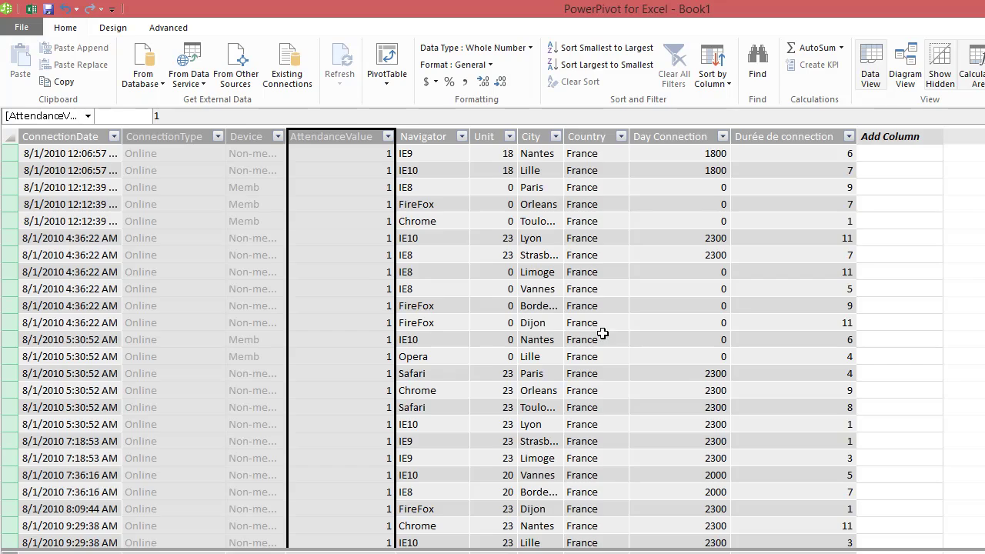
click(539, 340)
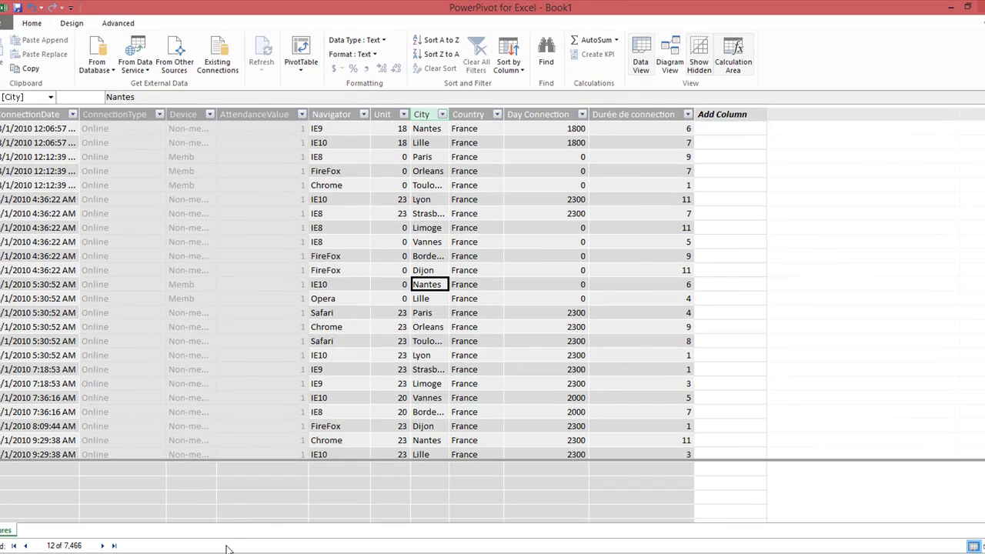
Switch to the Book1 workbook in Excel and launch a GeoFlow map from its data.
mouse_move(231, 508)
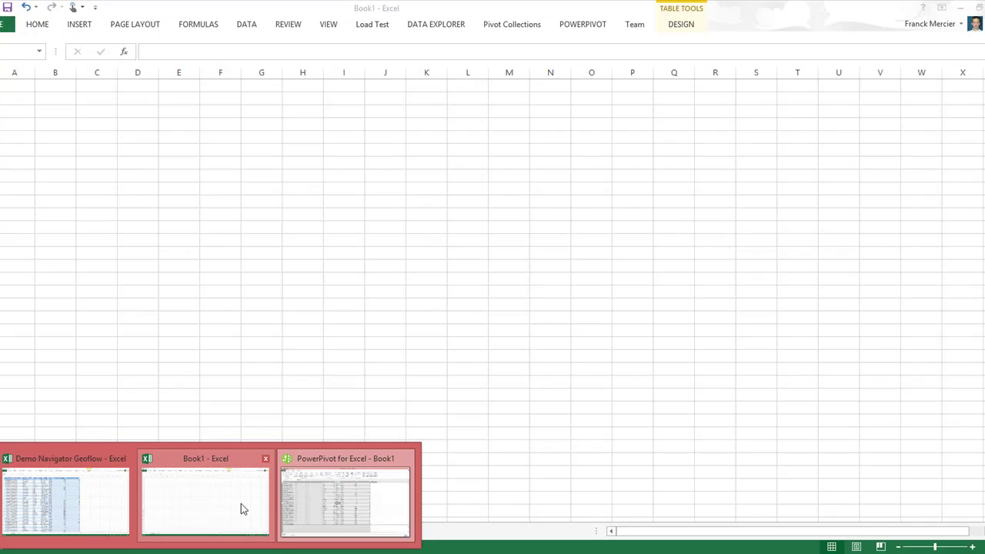
click(233, 506)
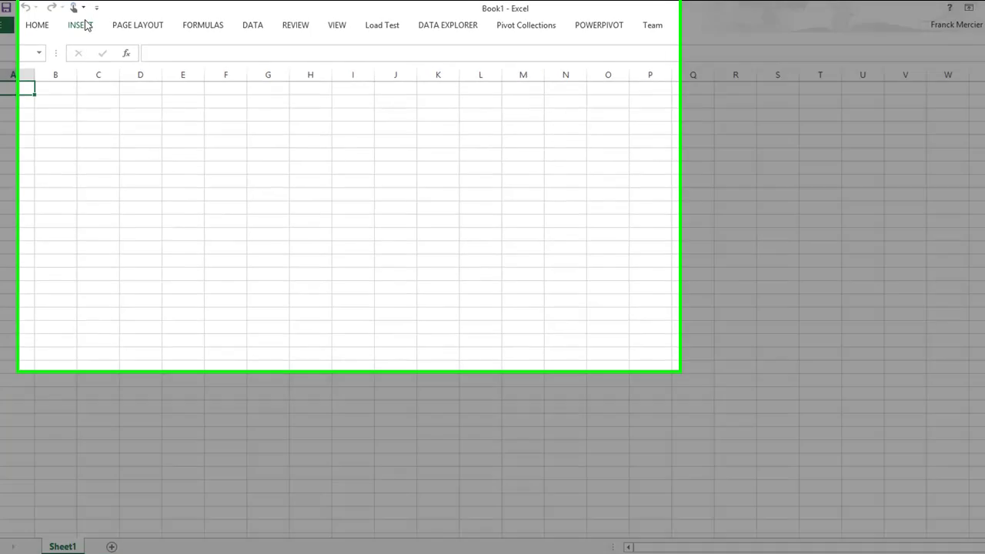
click(79, 24)
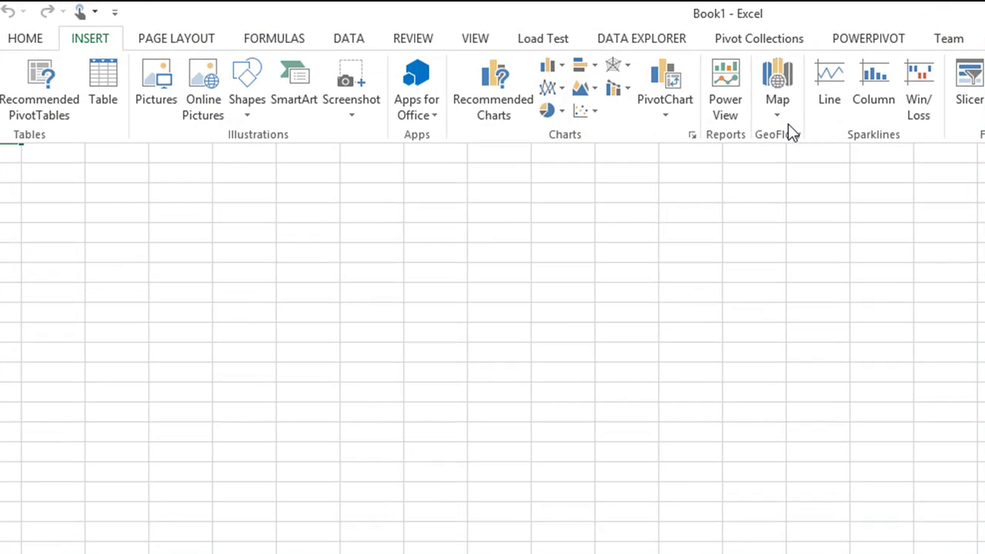
click(780, 111)
click(845, 137)
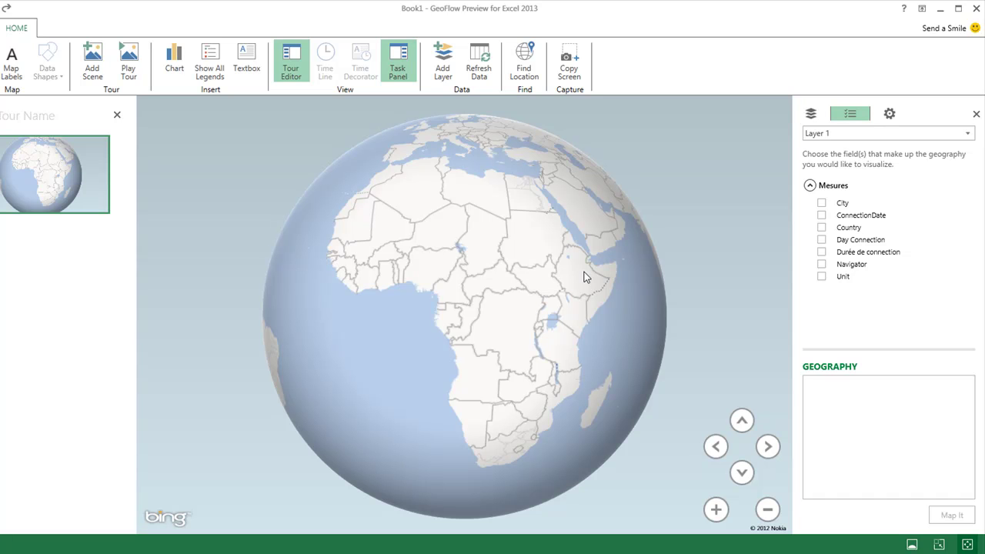
Map Layer 1 by the City field with the City geography type.
drag(454, 213, 595, 411)
drag(547, 270, 403, 310)
drag(456, 277, 503, 238)
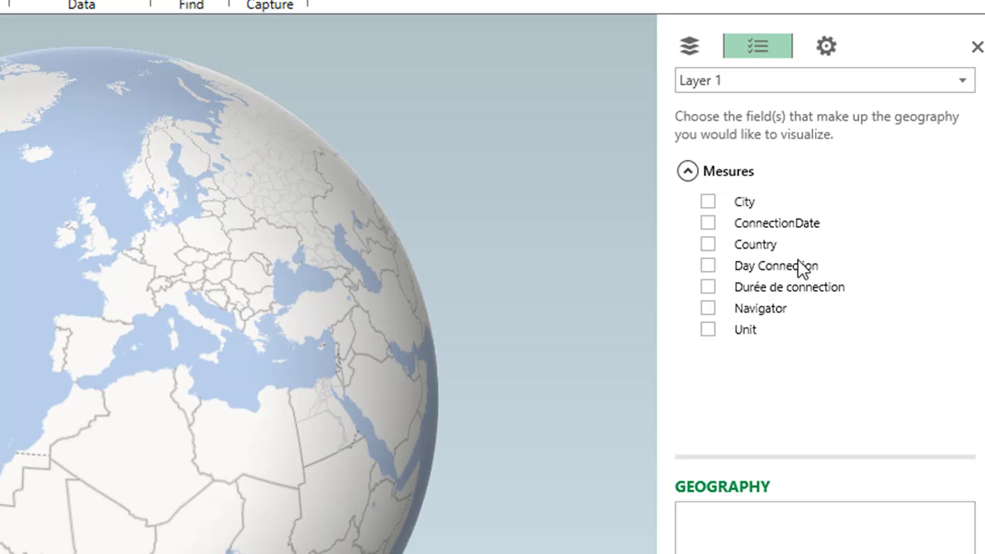
click(708, 202)
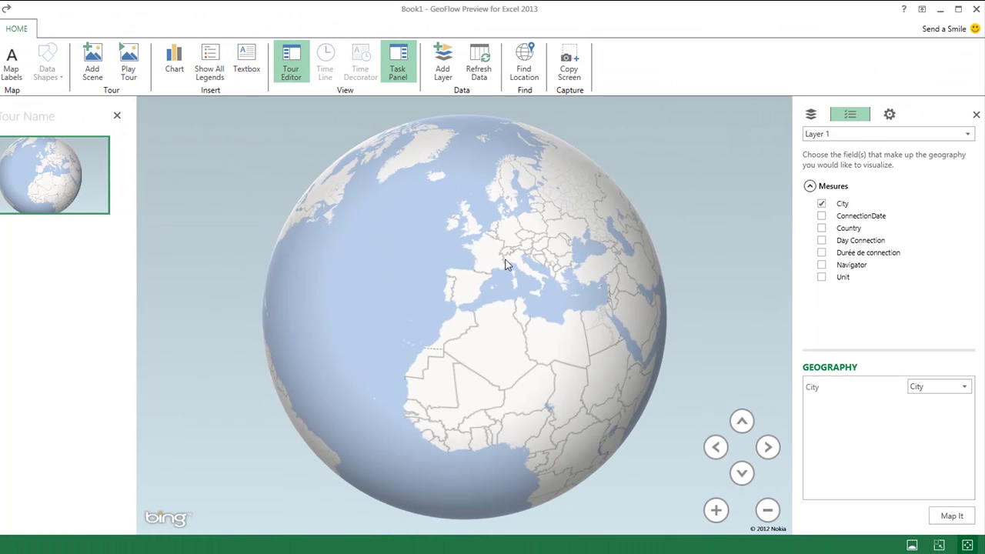
drag(506, 264, 493, 296)
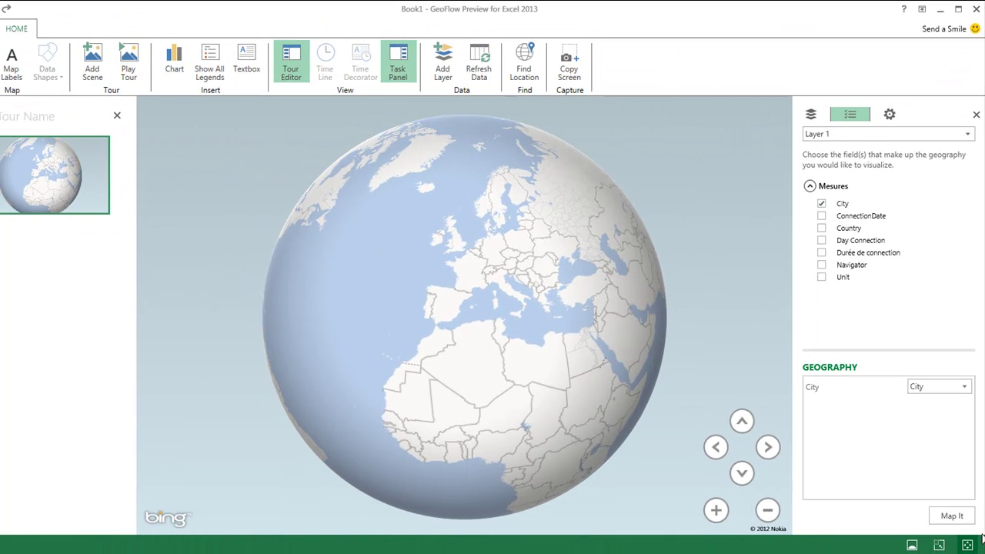
click(954, 516)
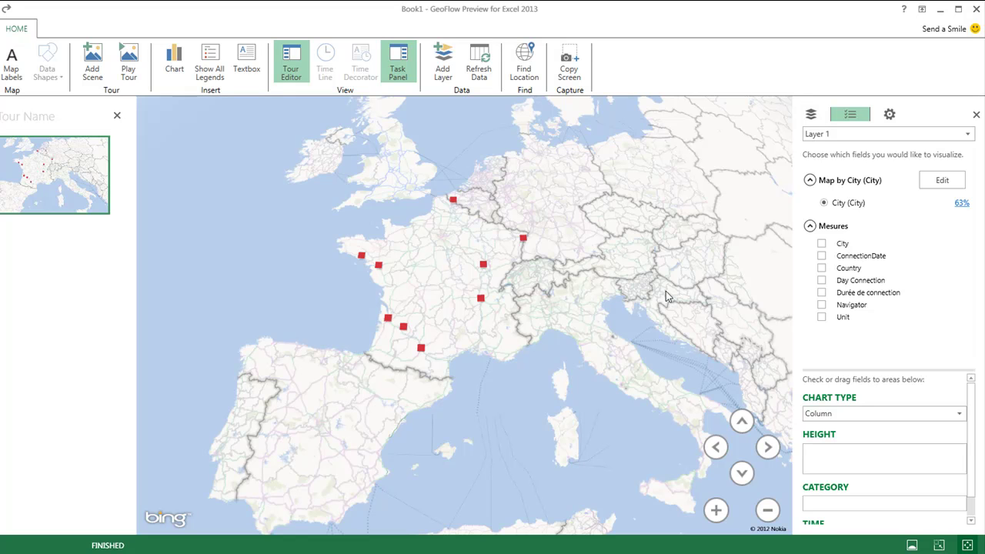
Review the geocoding alerts for Layer 1 and examine on the globe the cities plotted in the United States.
click(961, 206)
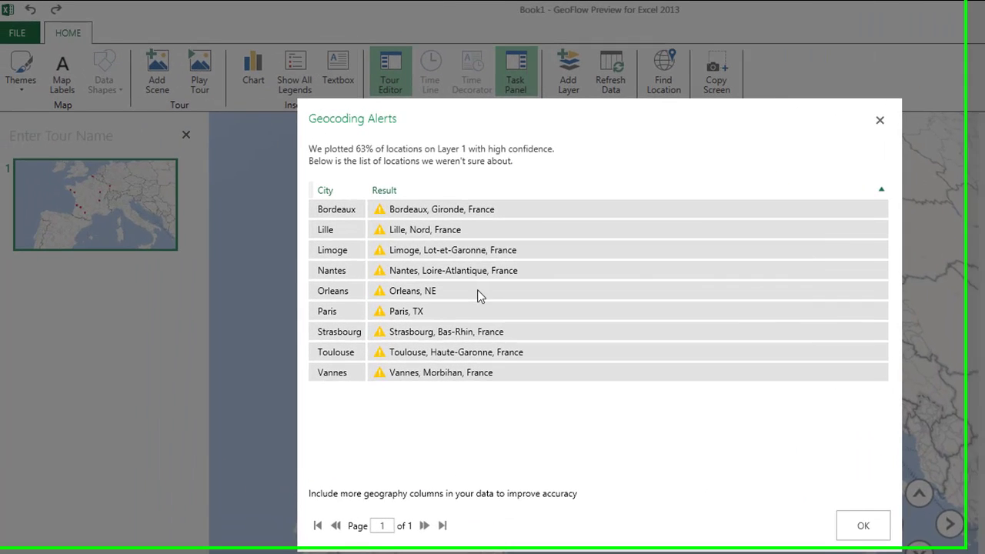
click(900, 124)
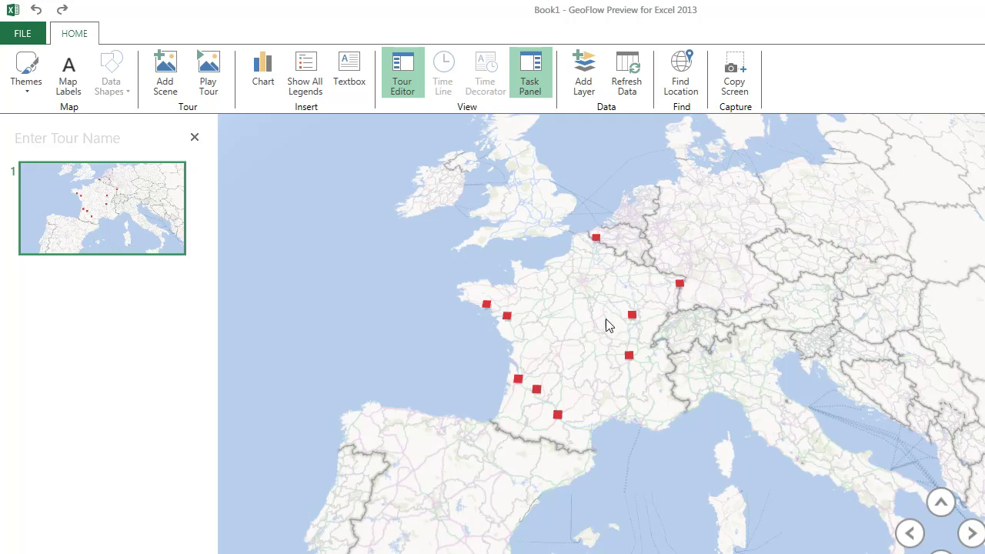
scroll(606, 317, down, 5)
drag(372, 271, 623, 173)
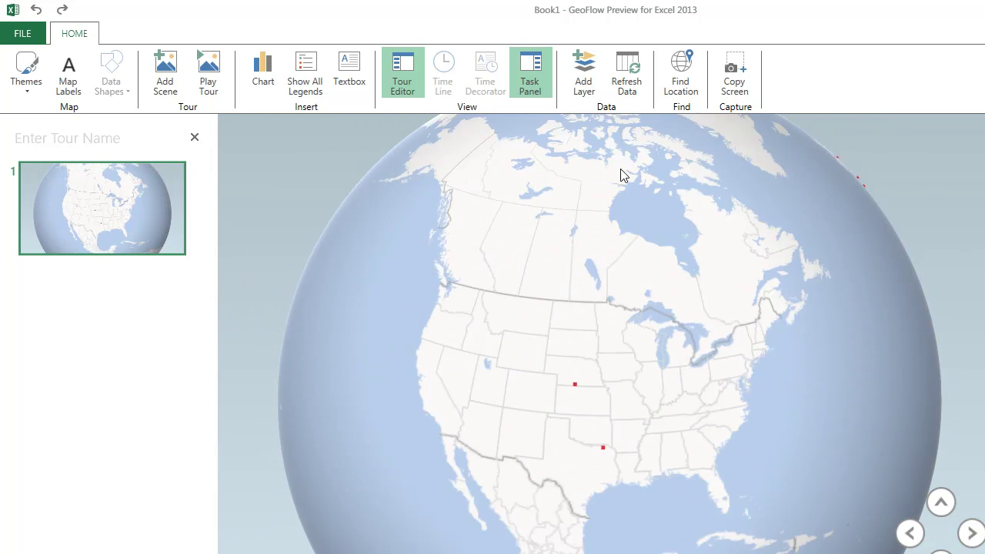
scroll(665, 385, up, 5)
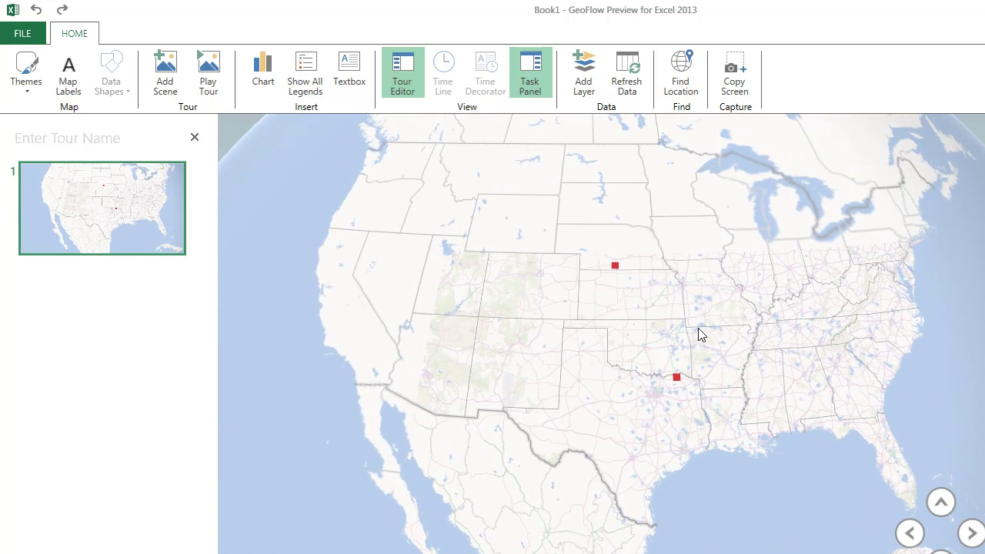
scroll(868, 333, down, 2)
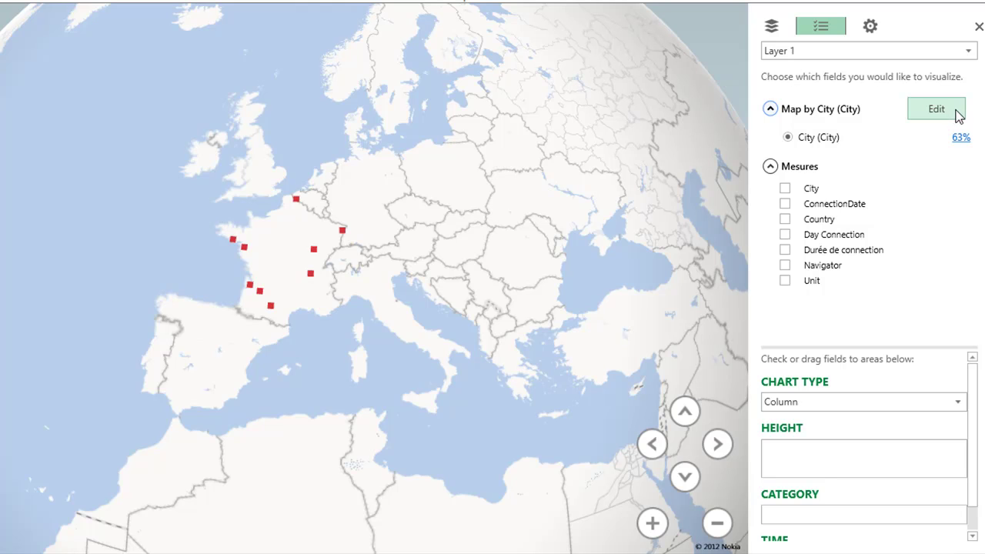
Change Layer 1's geography to use Country together with City, remap it and check the Orleans point.
click(958, 112)
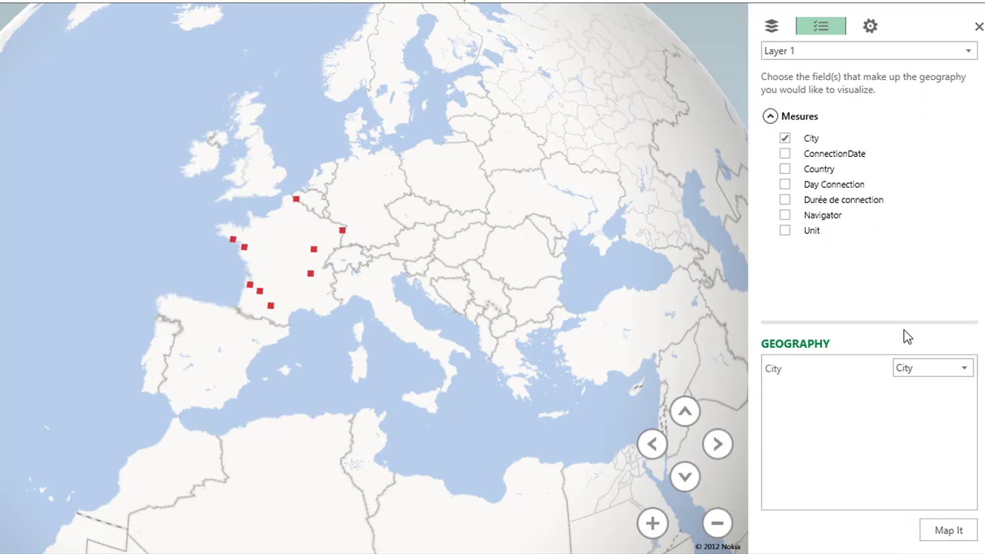
click(785, 139)
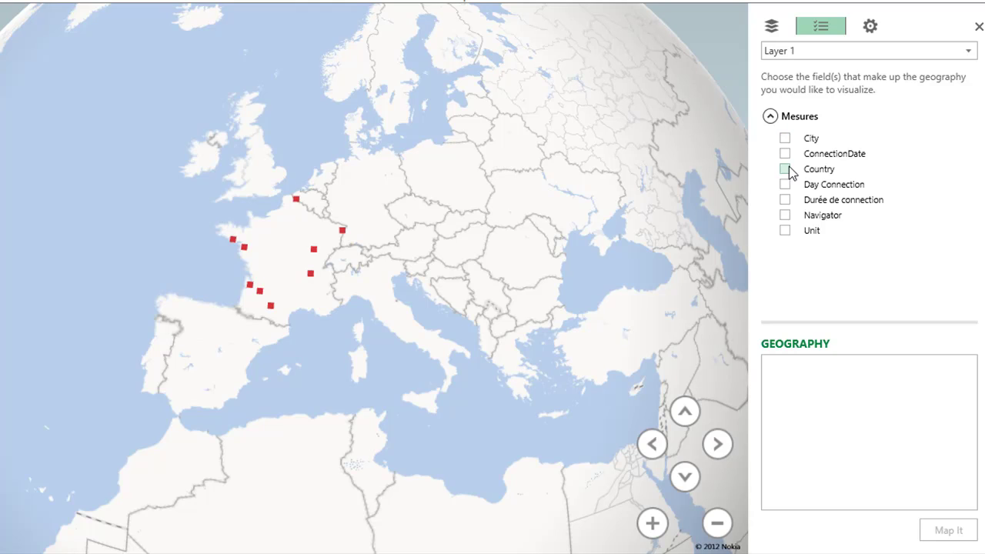
click(786, 170)
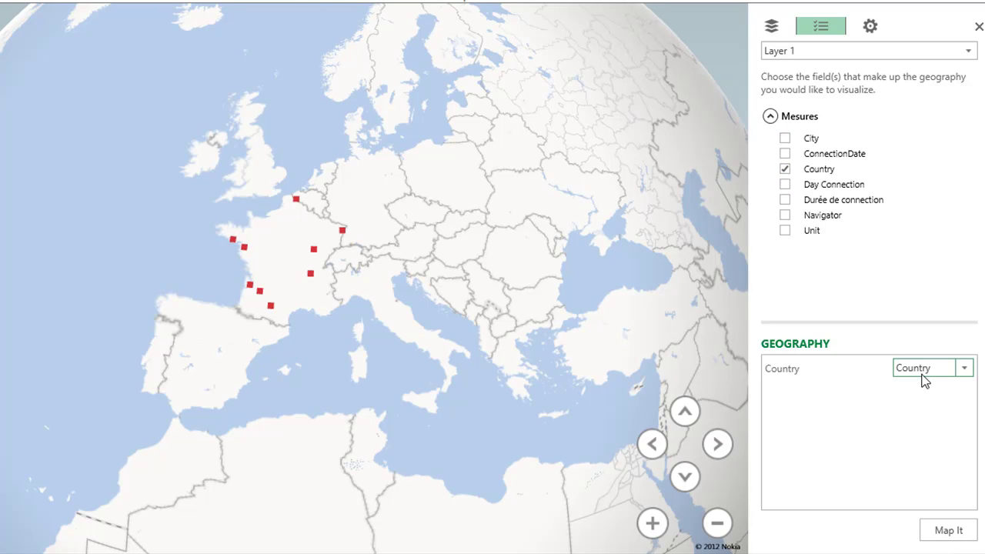
click(785, 139)
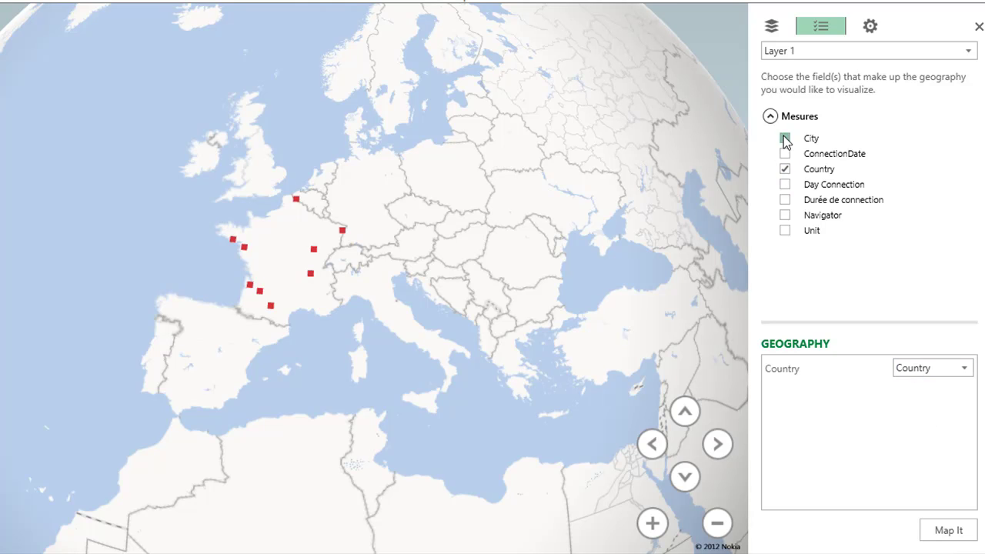
click(961, 531)
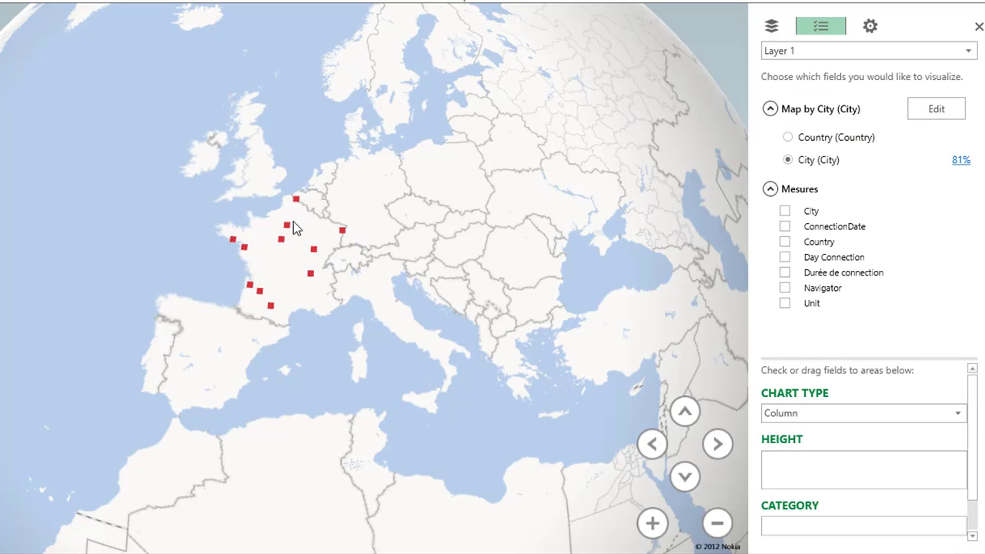
mouse_move(289, 229)
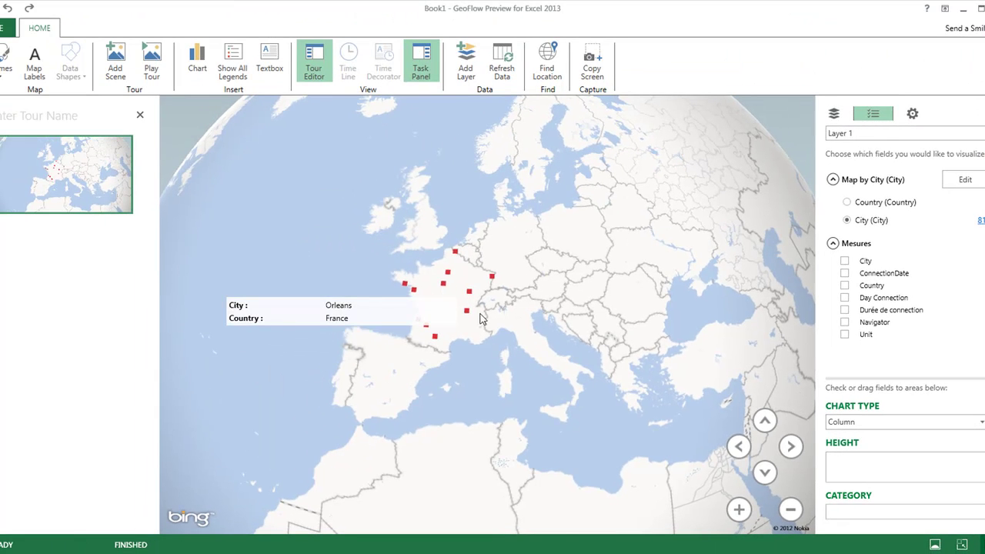
Use Day Connection as the height of the city columns over France.
drag(476, 311, 507, 324)
scroll(504, 325, up, 3)
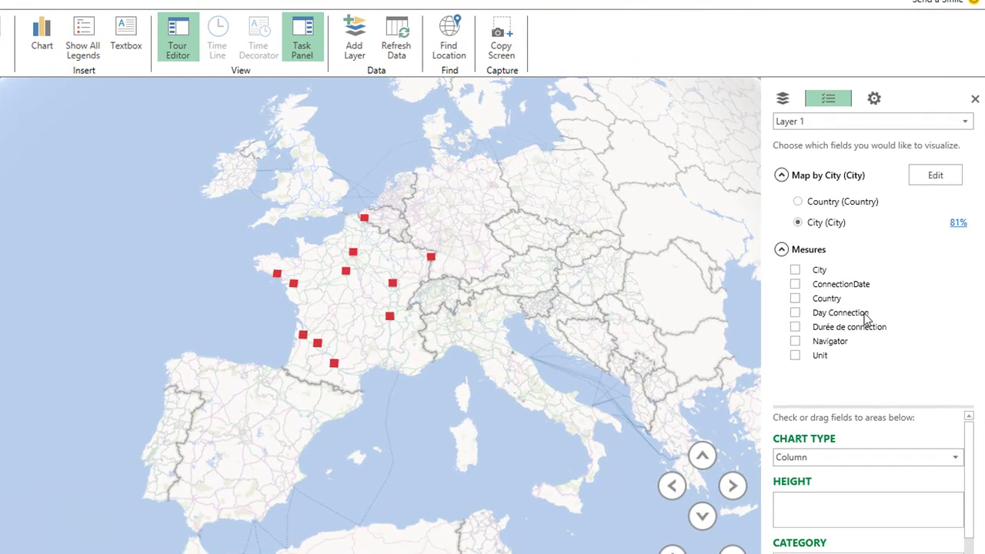
click(794, 313)
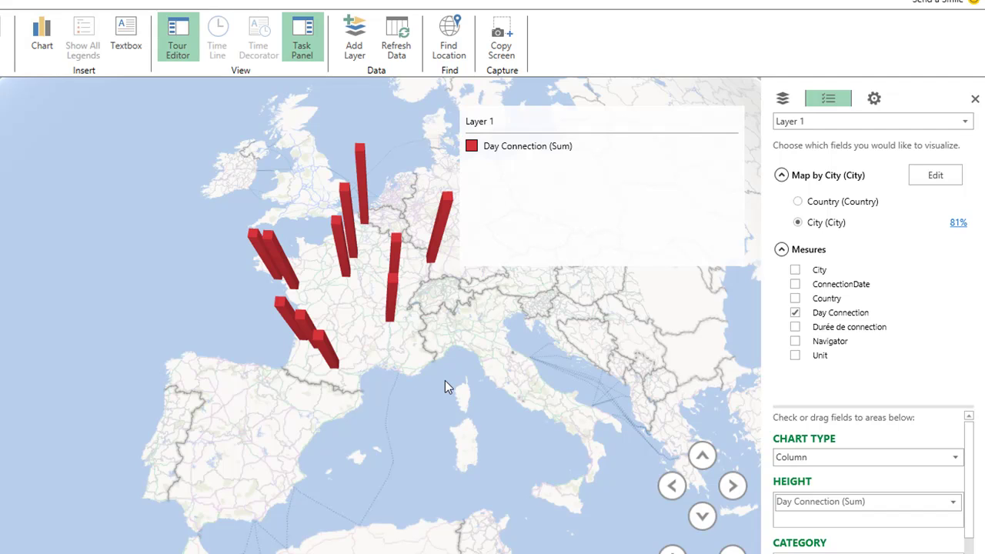
Move the Layer 1 legend below France, over the western Mediterranean, and shrink it to about half its width.
mouse_move(543, 211)
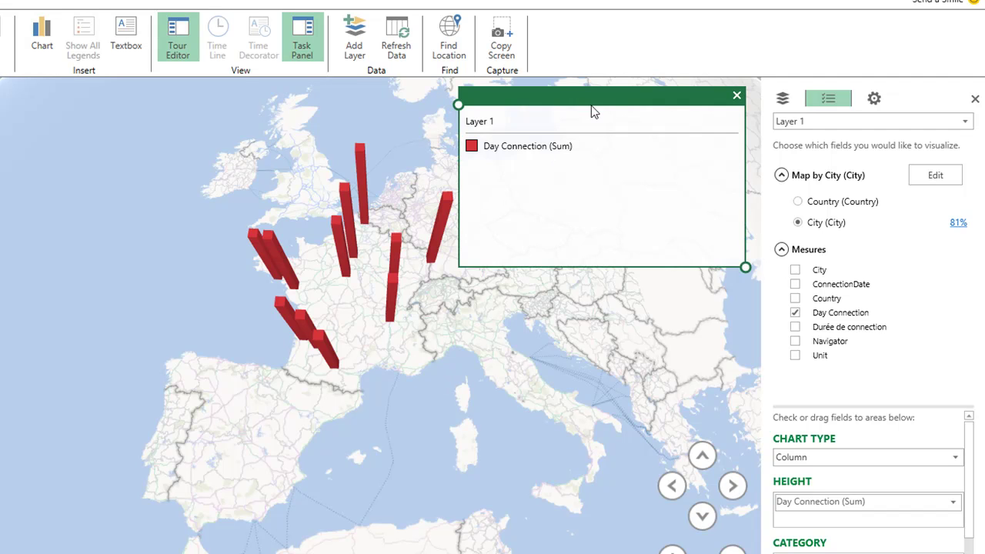
drag(585, 131, 397, 419)
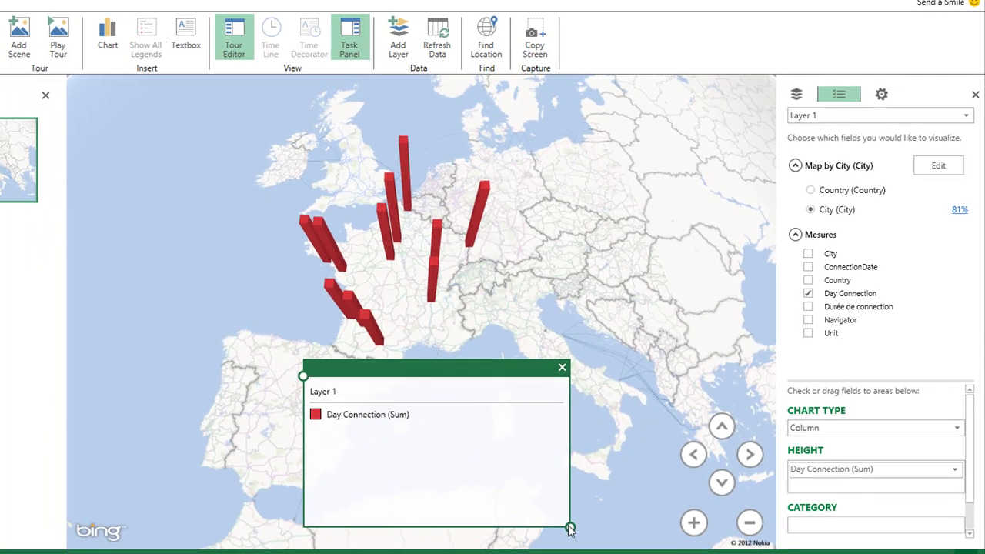
drag(572, 528, 445, 521)
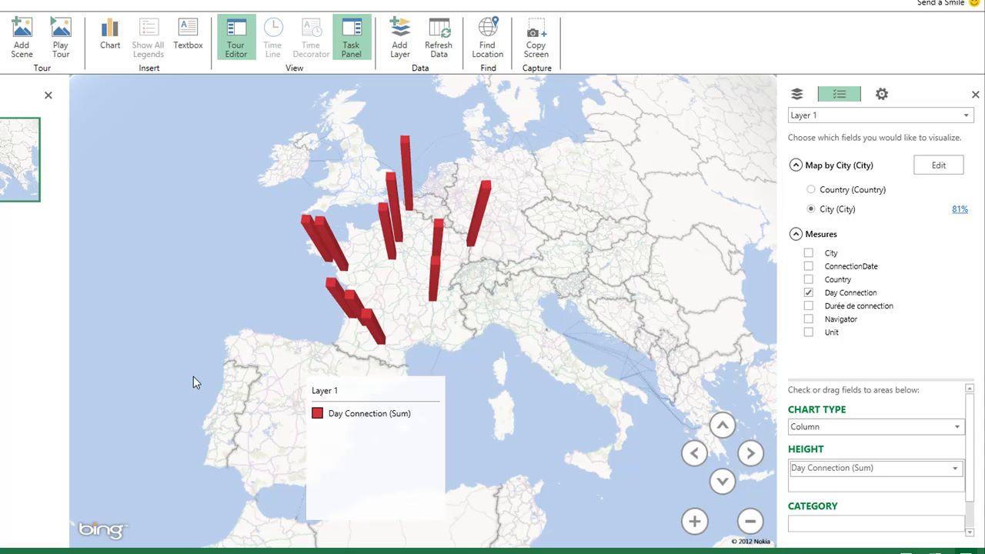
Move the Layer 1 legend over Spain and split the city columns by Navigator as clustered columns.
drag(367, 370, 195, 366)
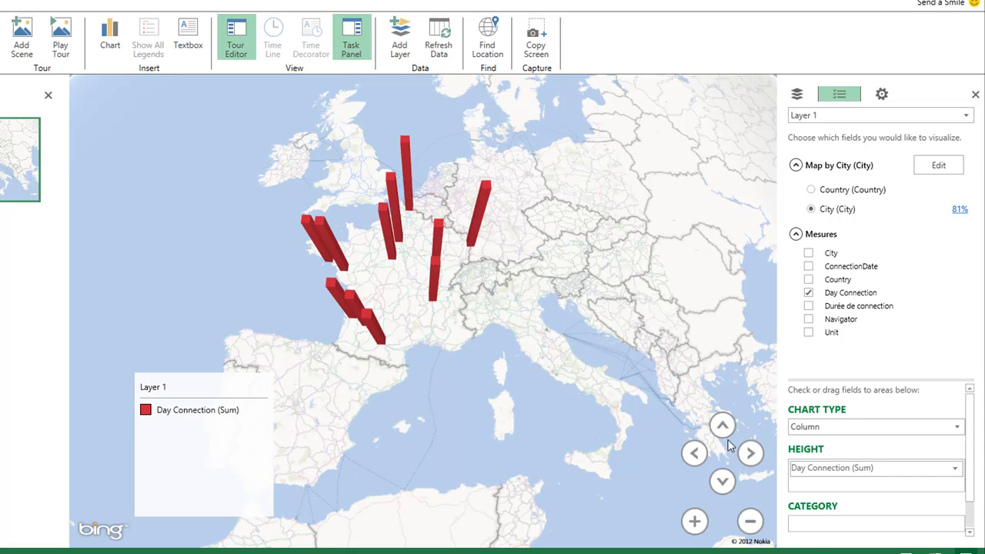
click(808, 318)
scroll(971, 450, down, 1)
scroll(971, 450, down, 1)
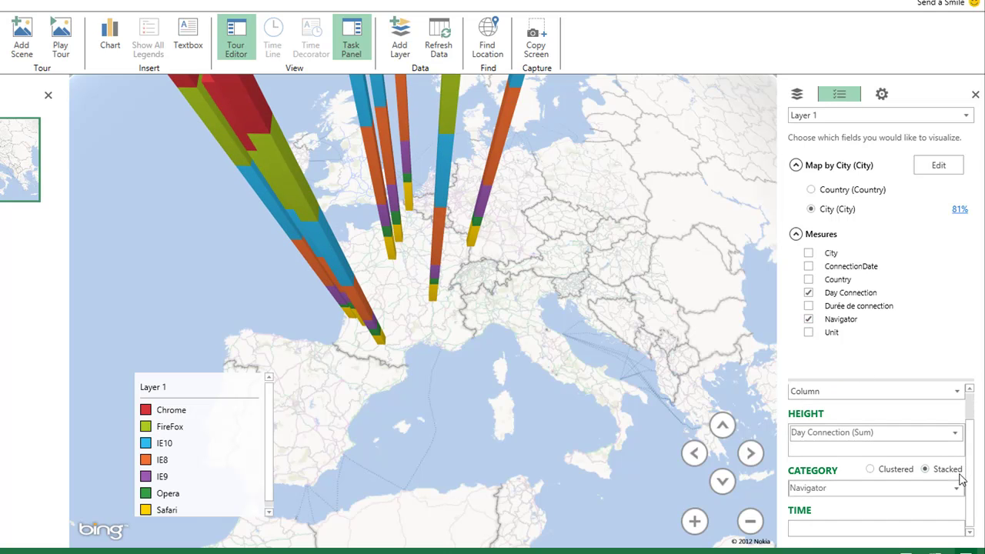
click(871, 469)
drag(466, 337, 450, 318)
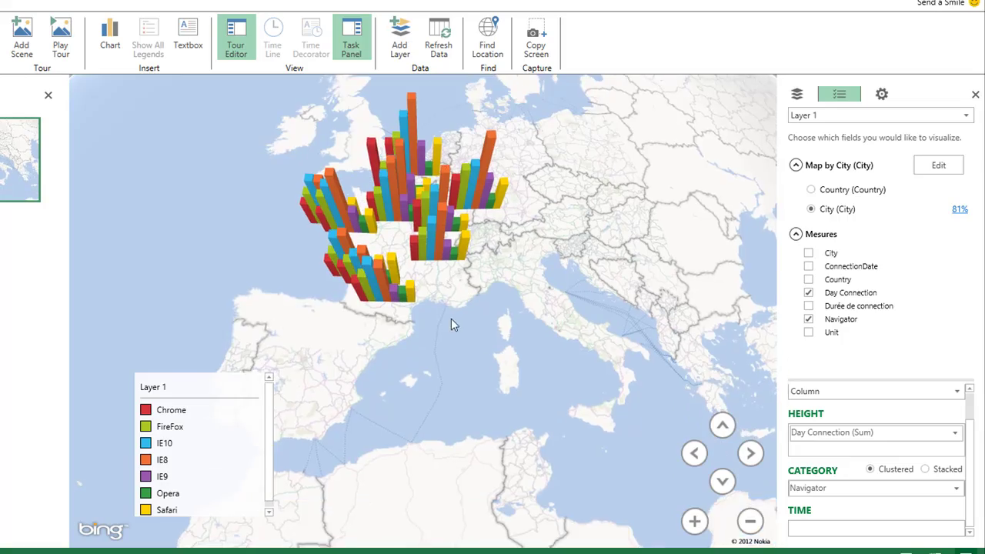
Move the Layer 1 legend up over the Atlantic, off France's southwest coast, so all its browser entries fit in view.
scroll(451, 319, up, 3)
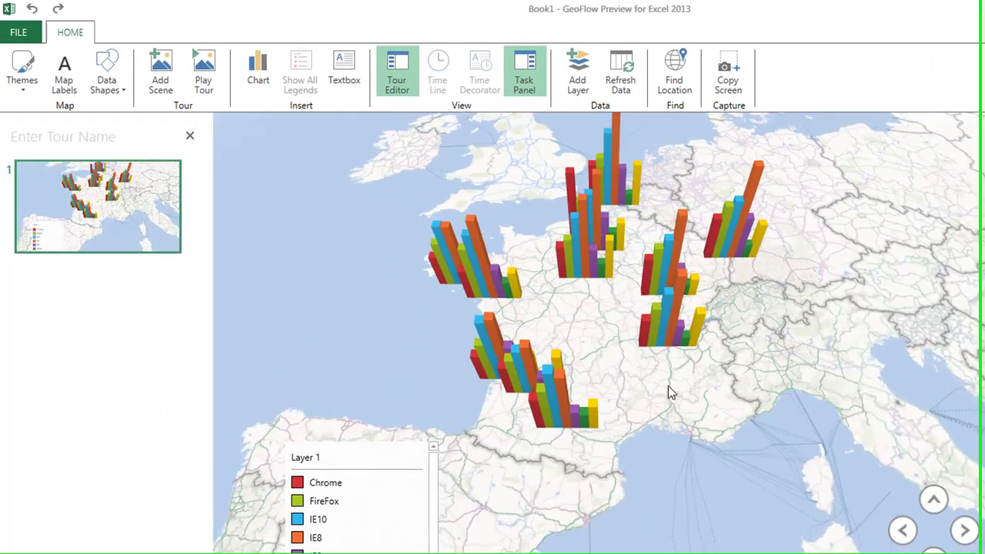
drag(669, 393, 766, 474)
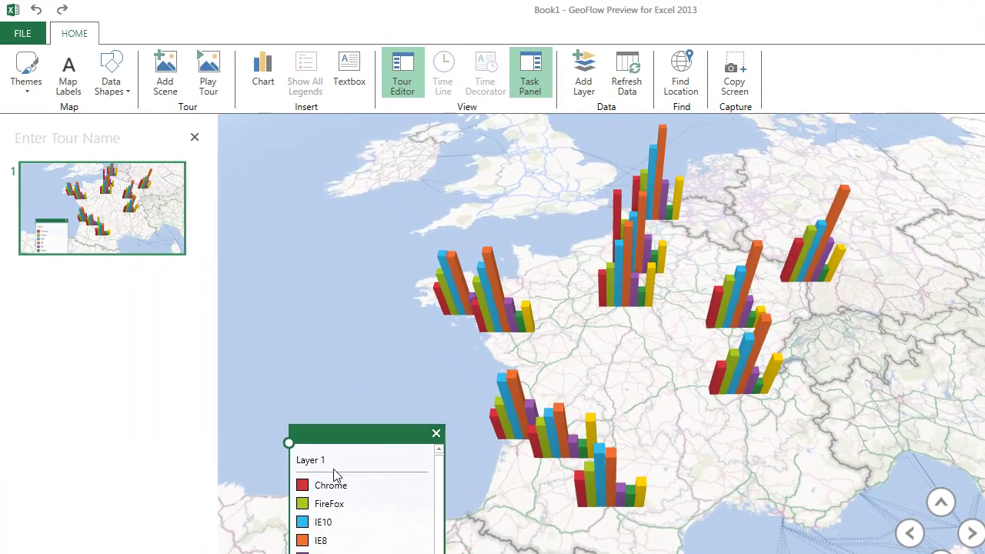
drag(385, 437, 346, 374)
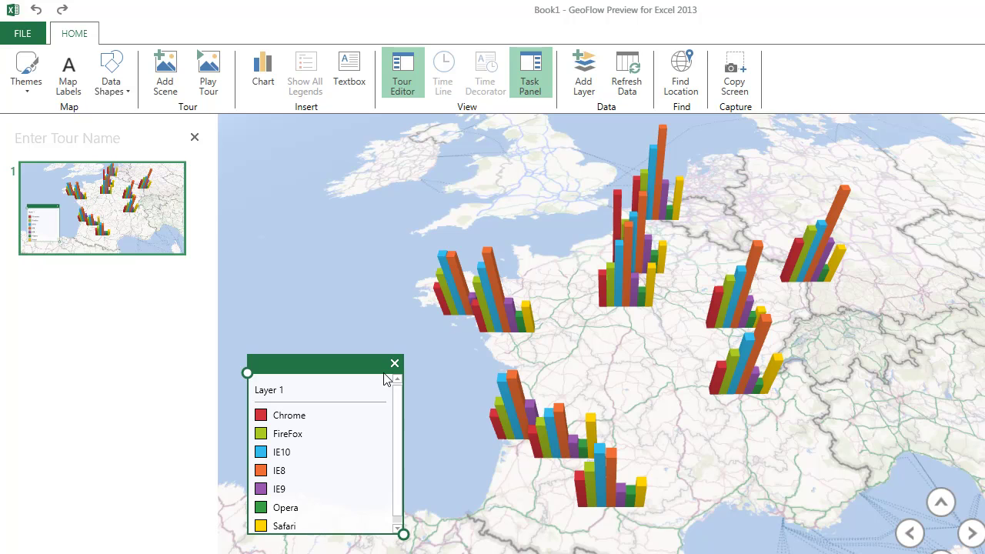
click(434, 360)
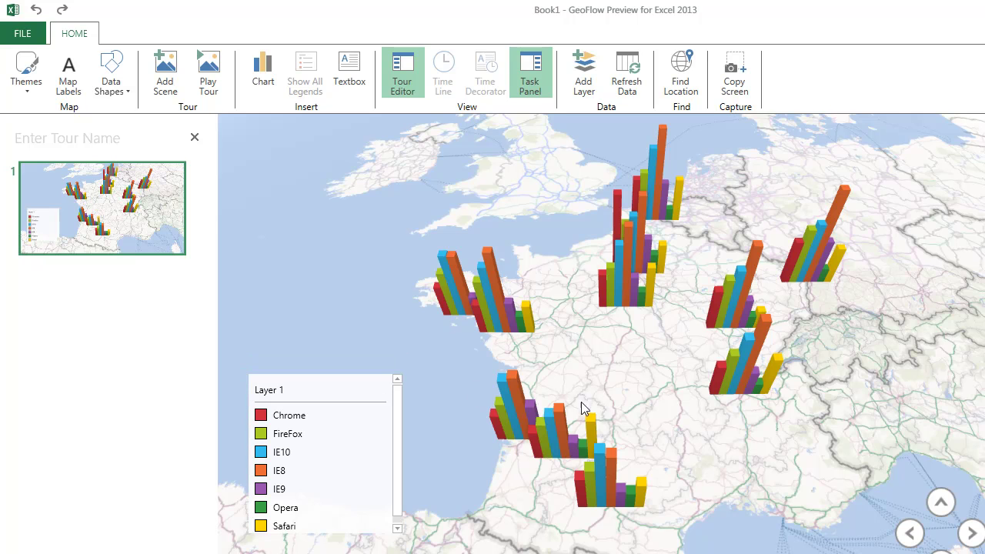
Add a second scene to the tour and review its scene settings.
click(167, 74)
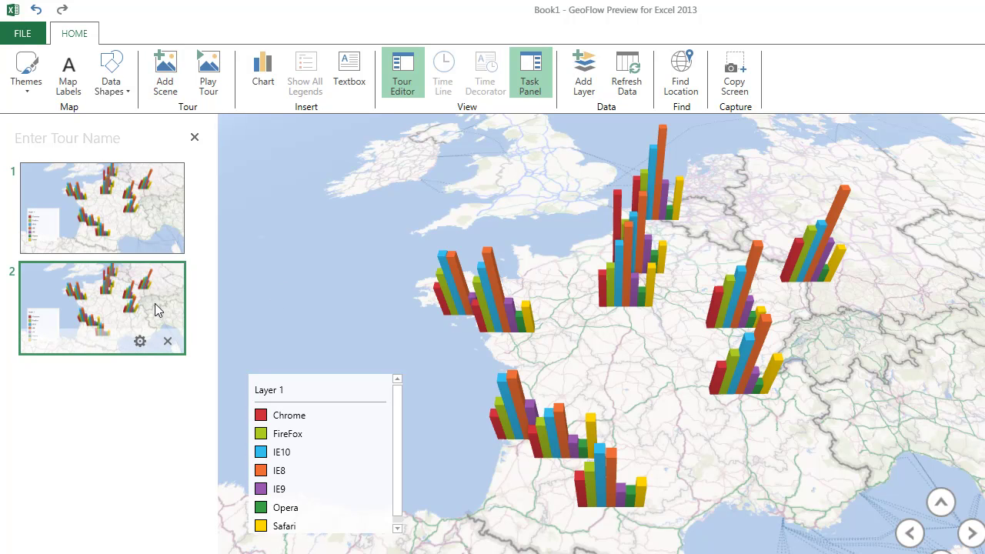
click(139, 340)
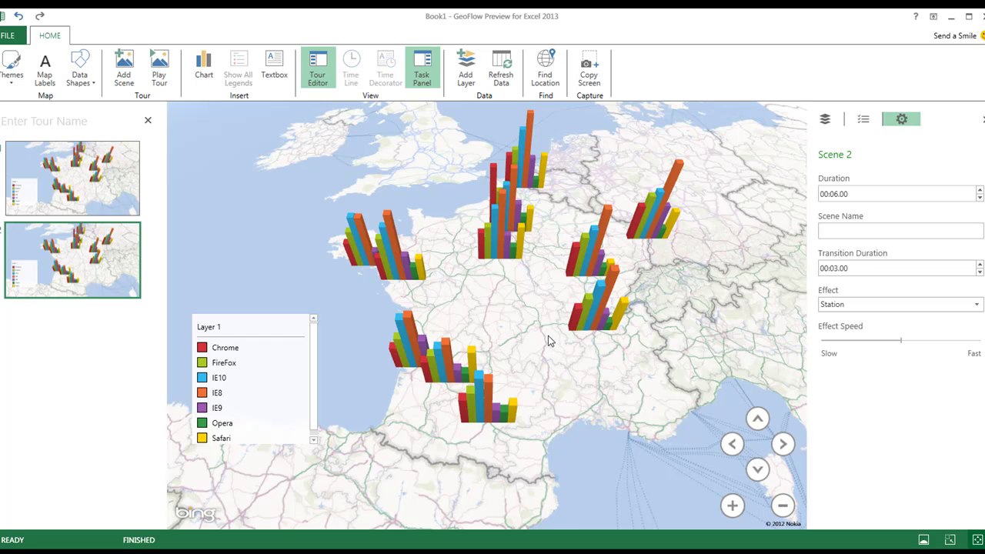
click(861, 122)
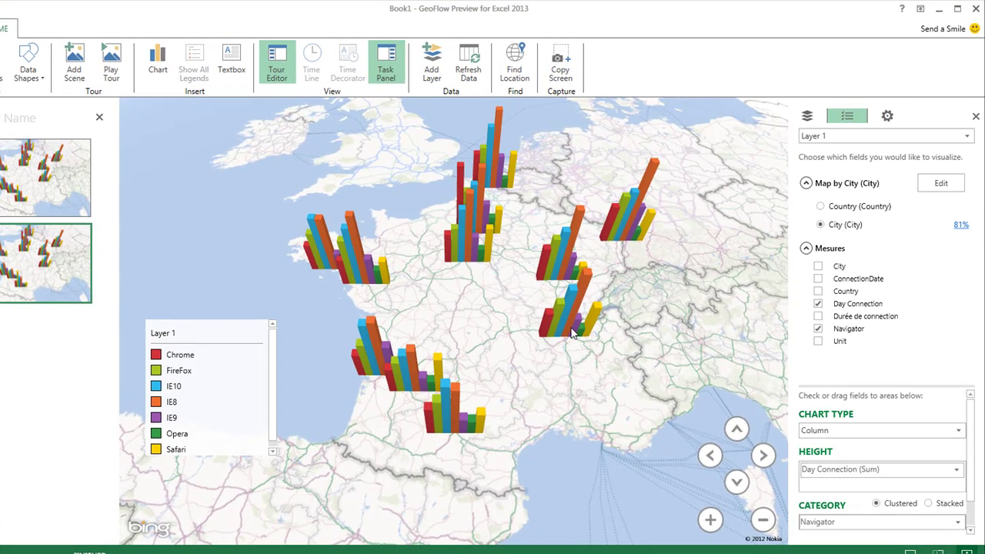
Use ConnectionDate as Layer 1's time field with the time setting Persist the Last.
scroll(869, 389, down, 1)
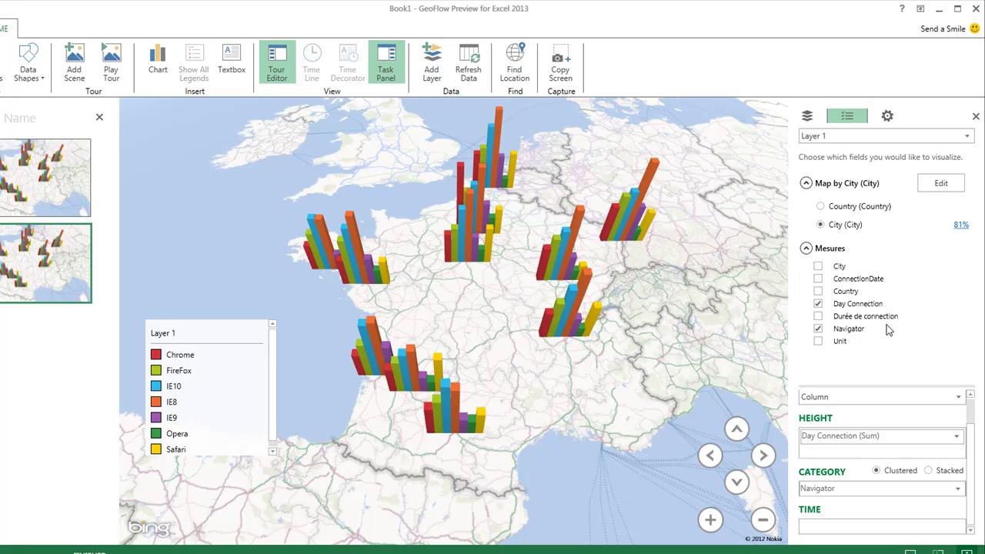
click(817, 278)
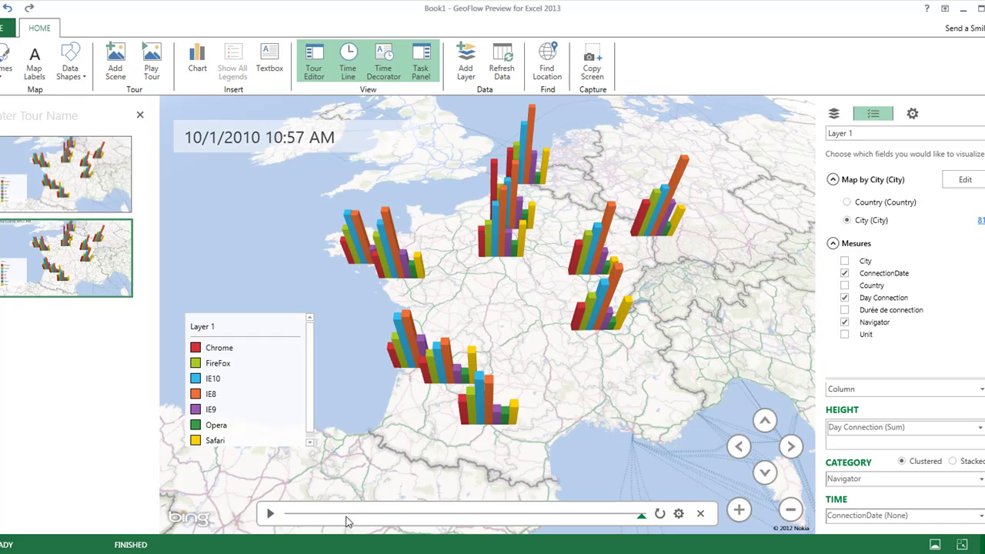
scroll(857, 500, down, 1)
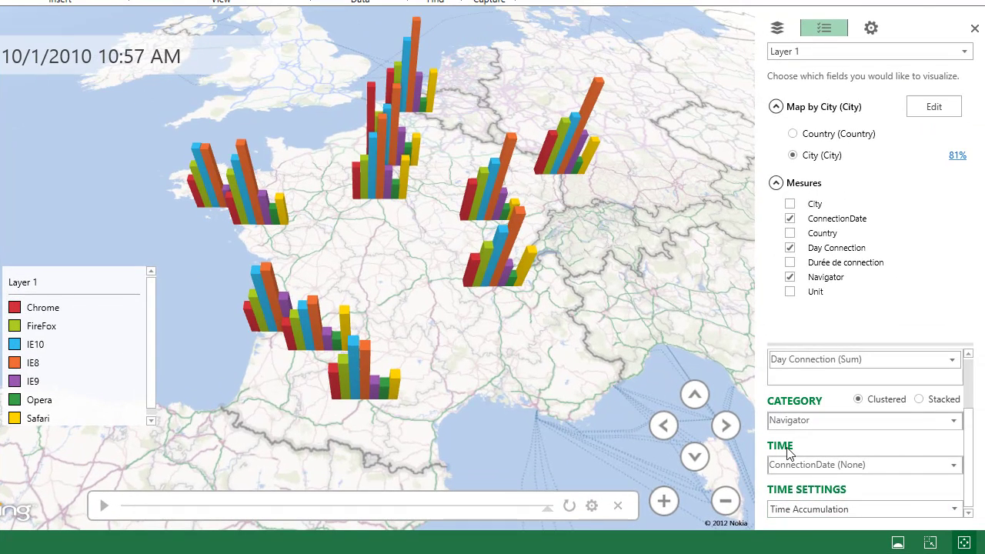
click(955, 513)
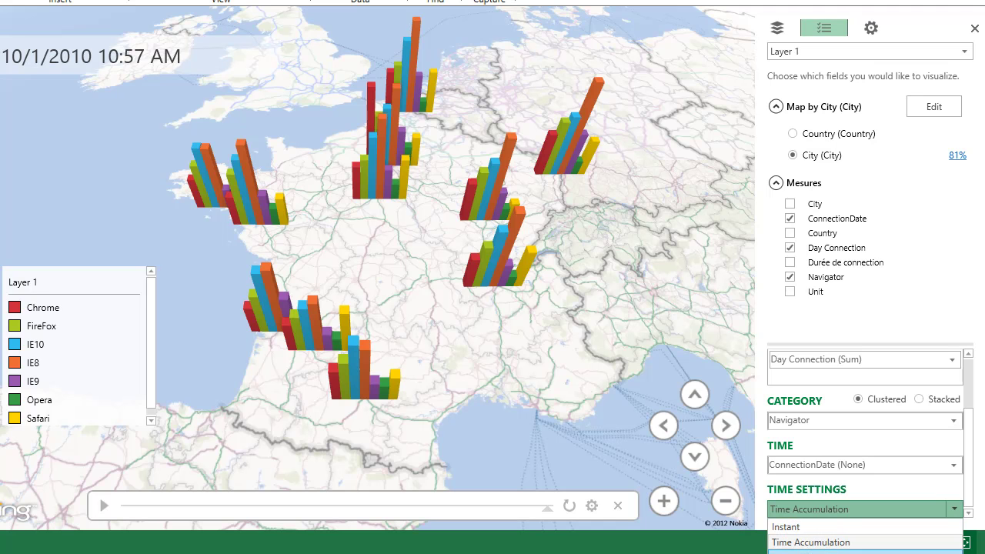
click(812, 551)
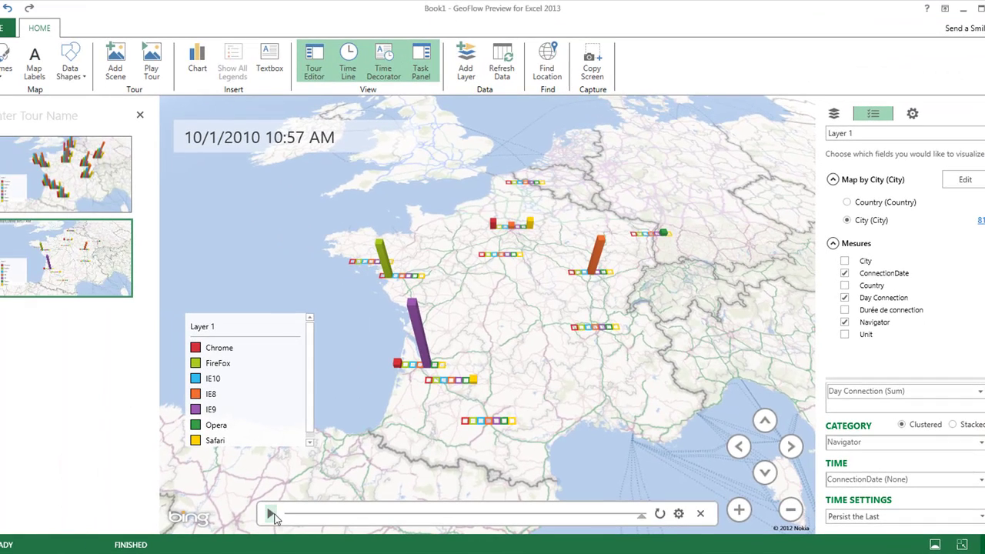
Play the timeline of the second scene and pause it at 9/19/2010 11:18 PM.
click(270, 514)
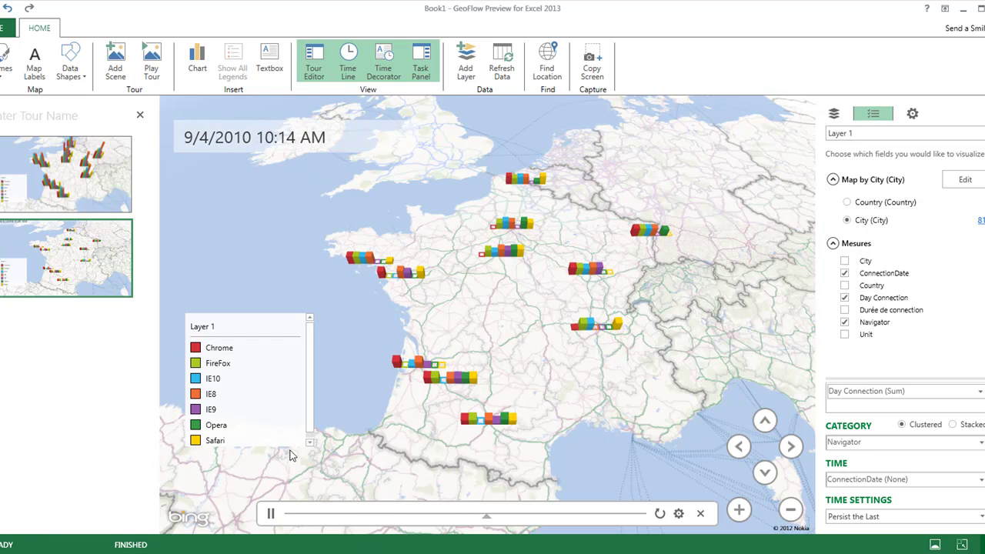
click(270, 514)
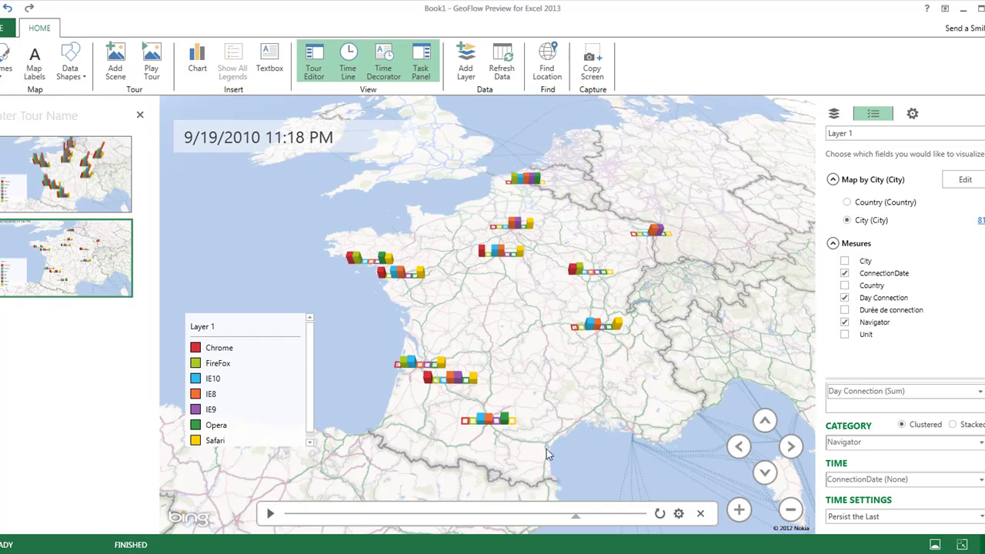
Annotate Lyon's IE10 column with the title "Annotation" and the description "Description" in red text.
mouse_move(620, 328)
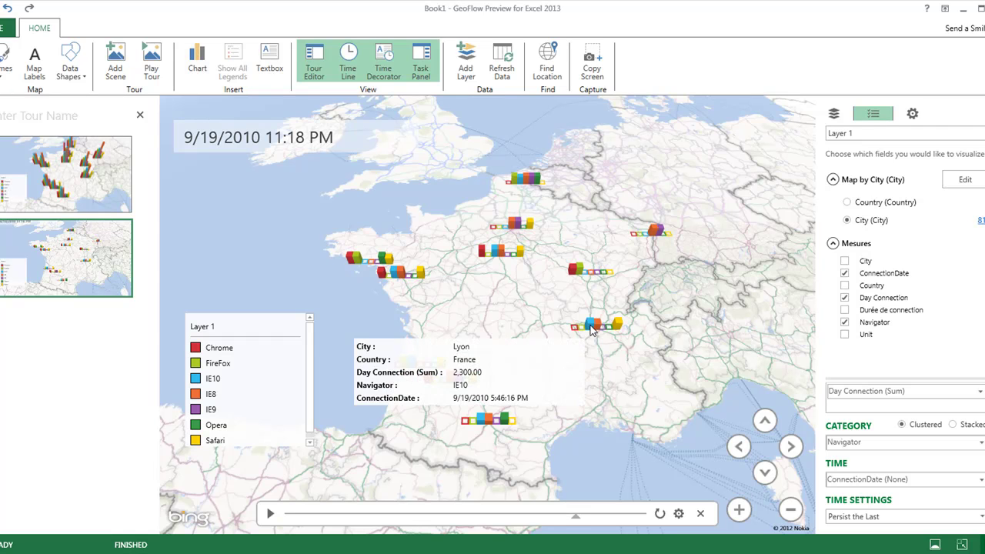
right_click(590, 324)
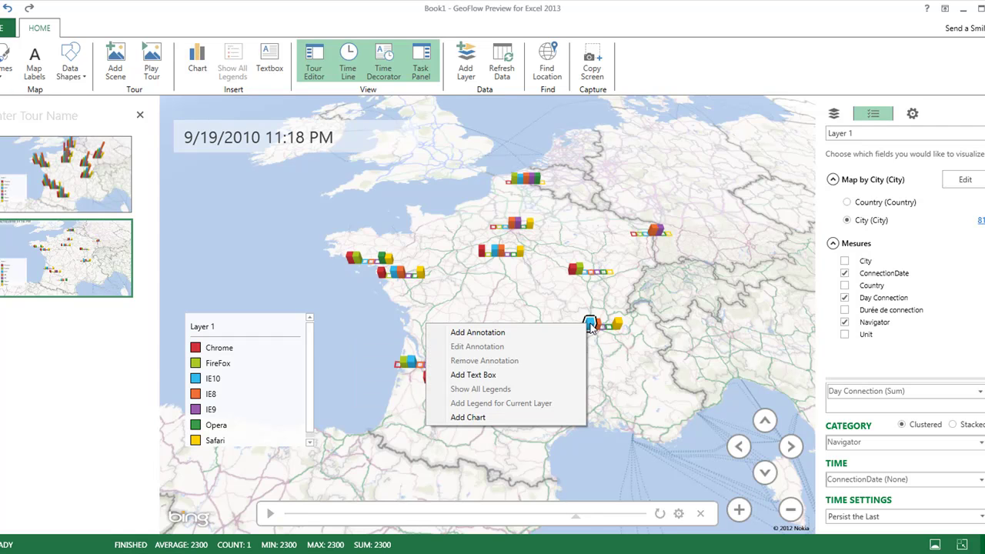
click(523, 333)
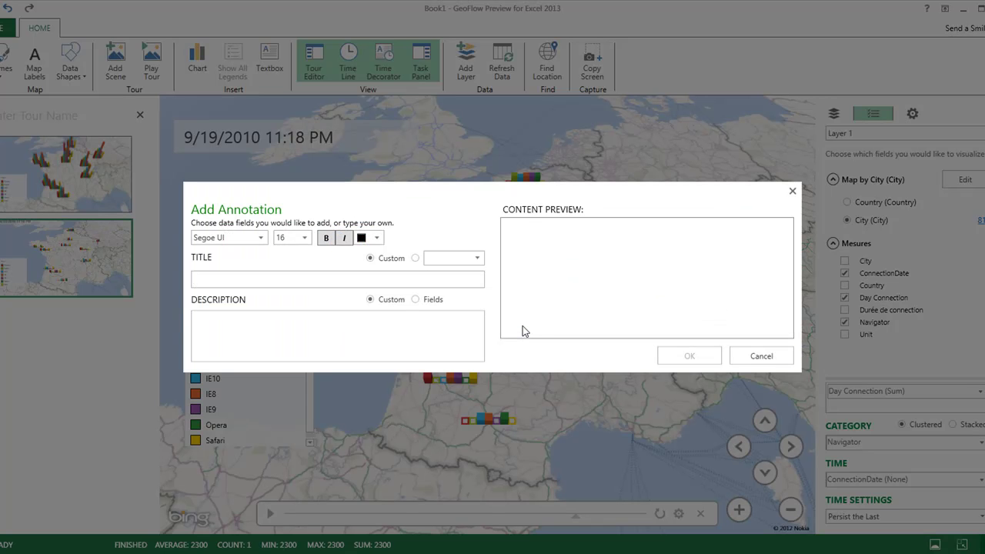
text(Annotation)
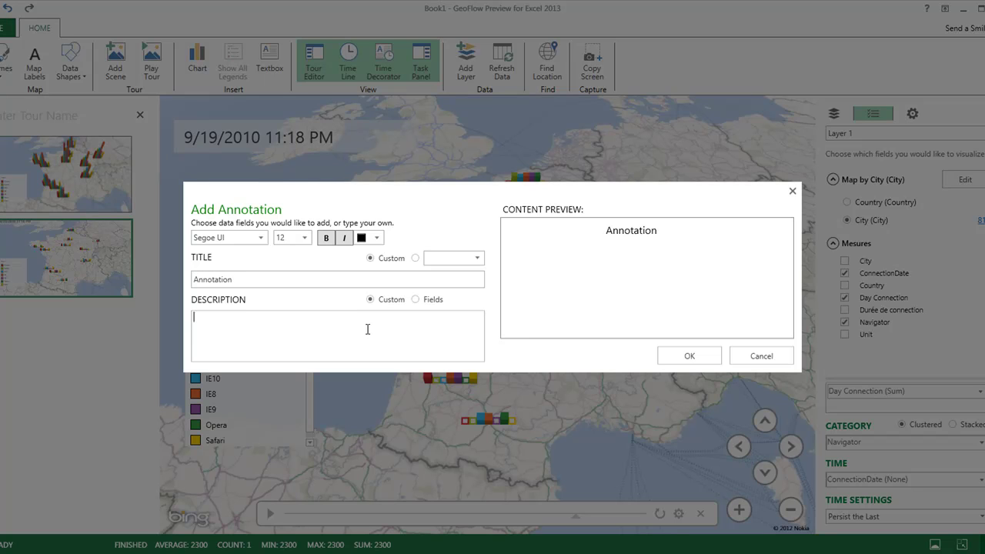
text(ription)
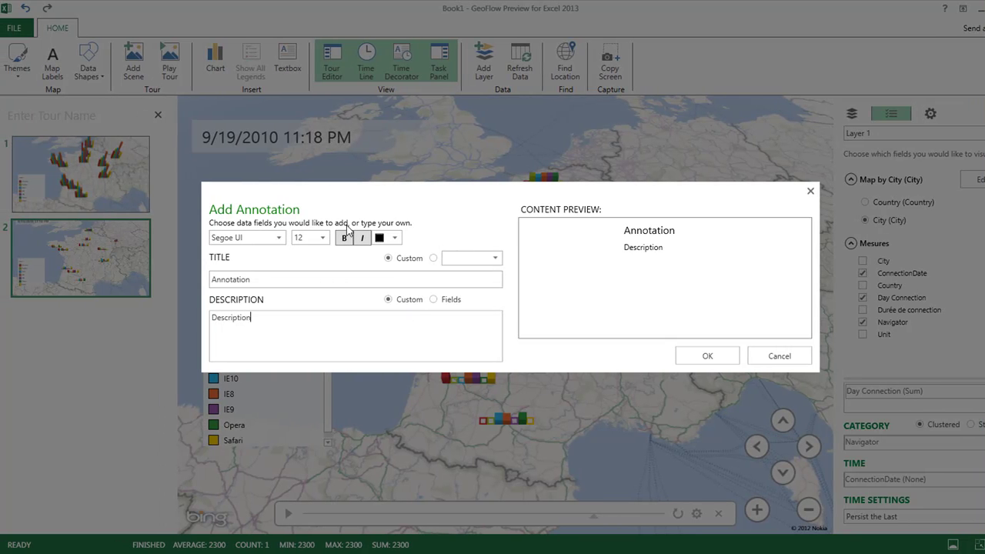
click(395, 238)
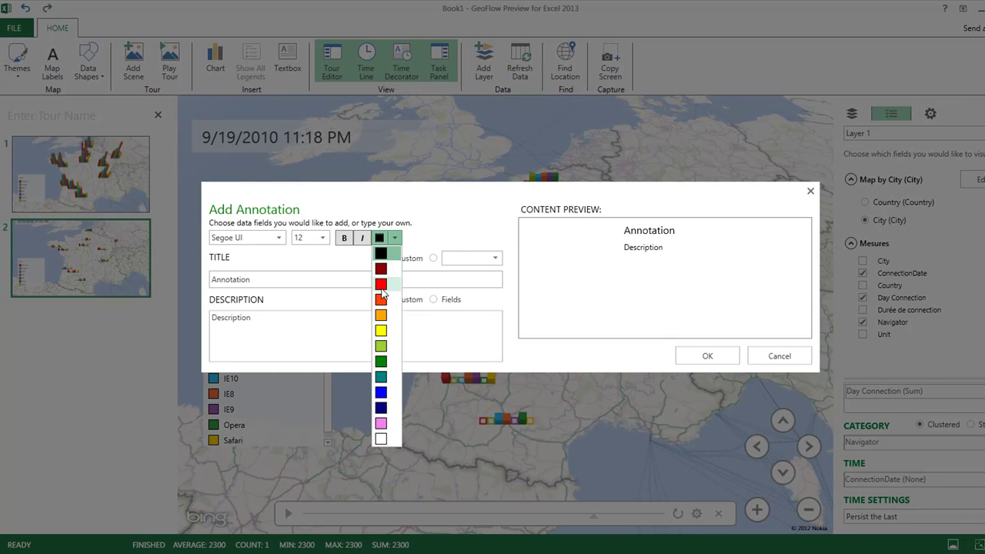
click(383, 285)
click(683, 359)
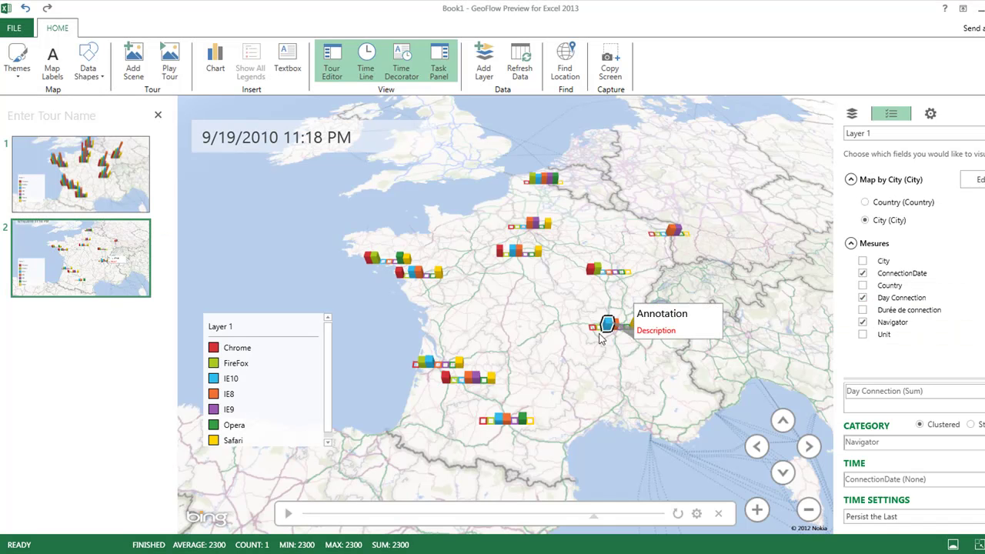
Change the title of the Lyon column's annotation to "IE10".
mouse_move(610, 327)
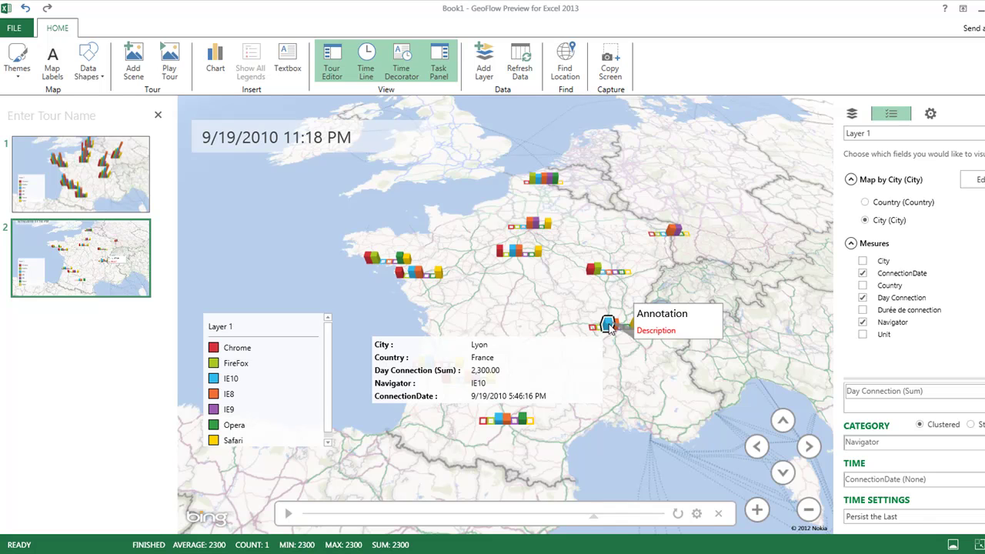
right_click(608, 327)
click(525, 347)
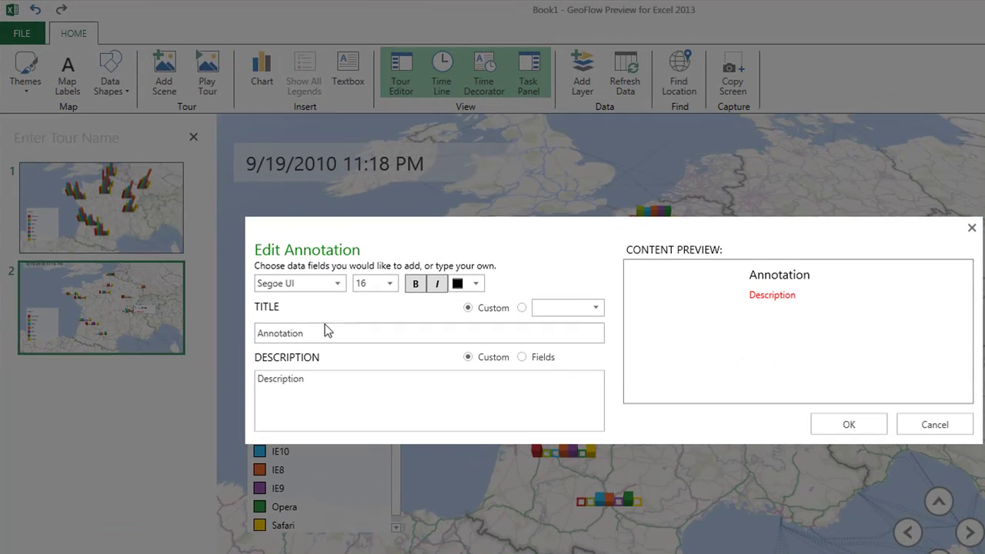
double_click(258, 333)
text(IE10)
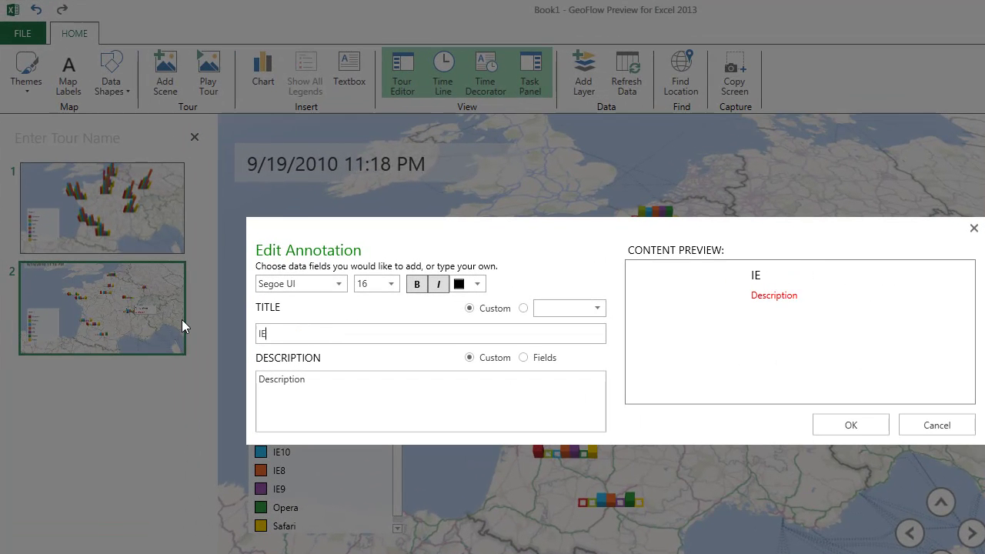
click(843, 425)
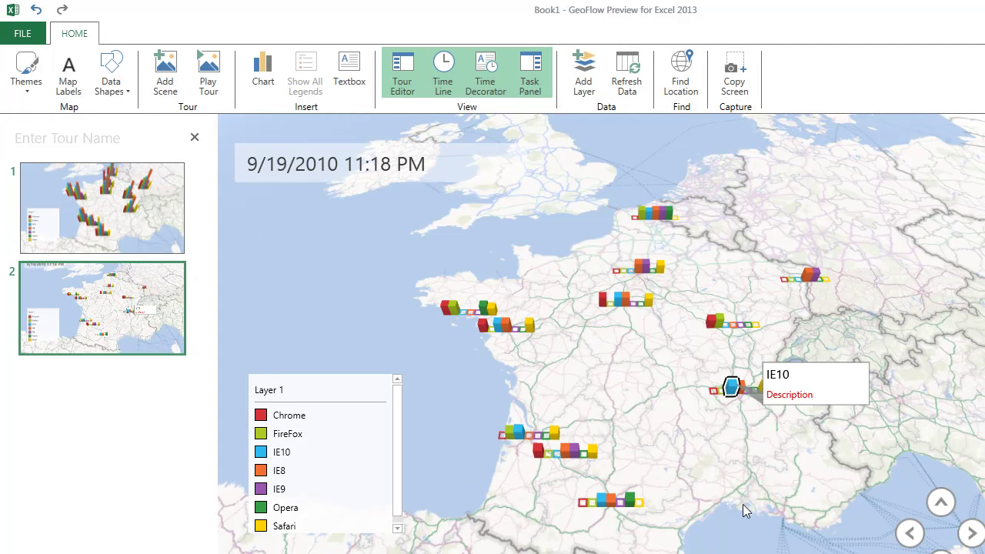
Show the map labels and apply the colour satellite imagery theme to the second scene.
click(72, 96)
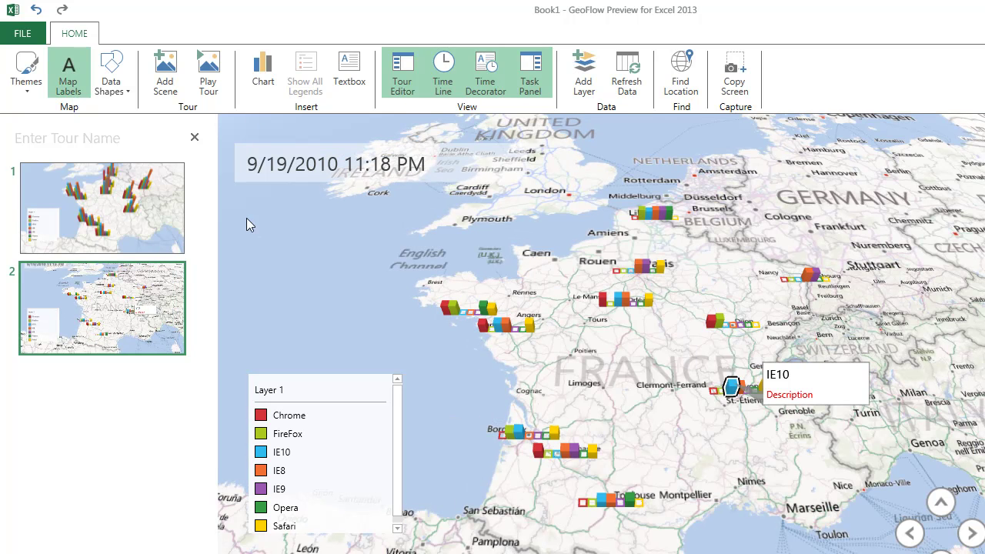
click(24, 88)
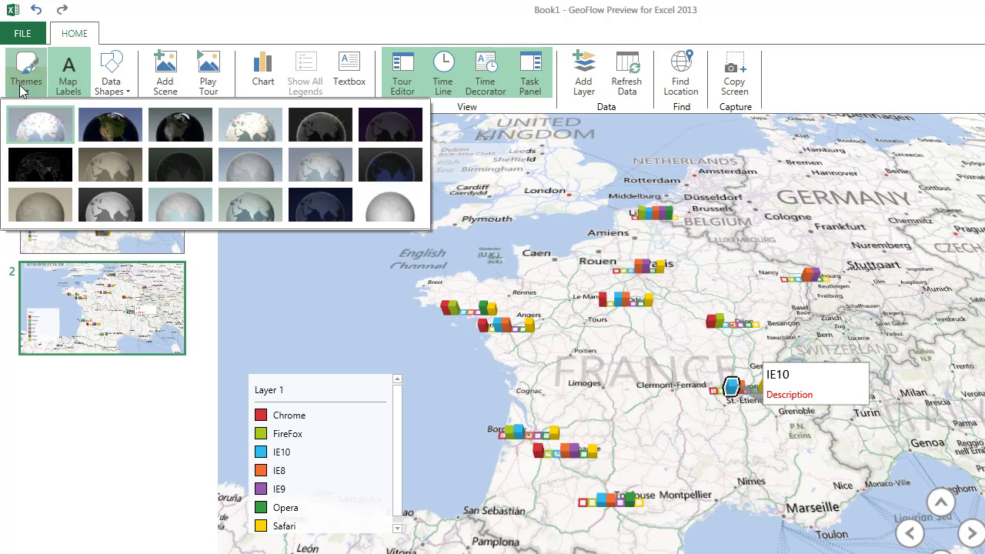
click(116, 137)
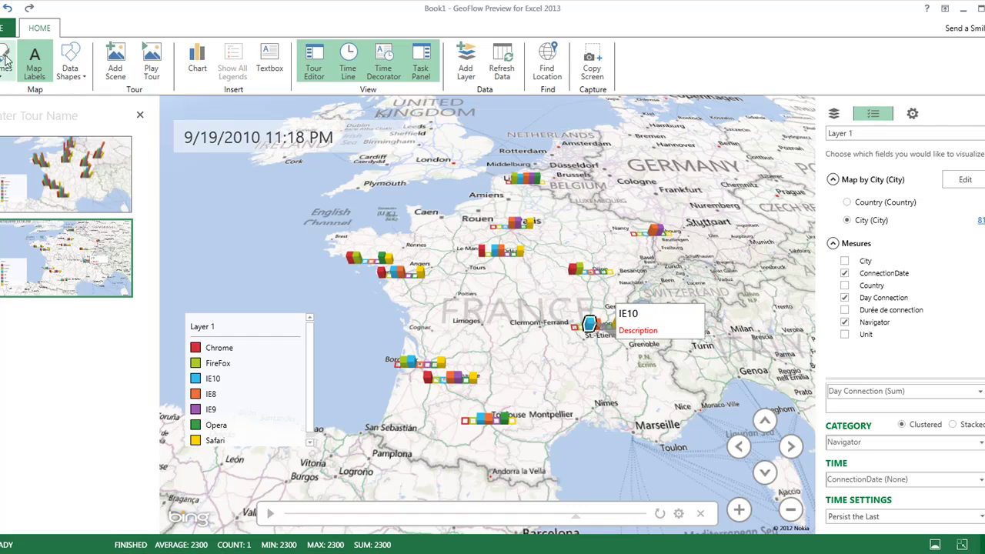
click(6, 62)
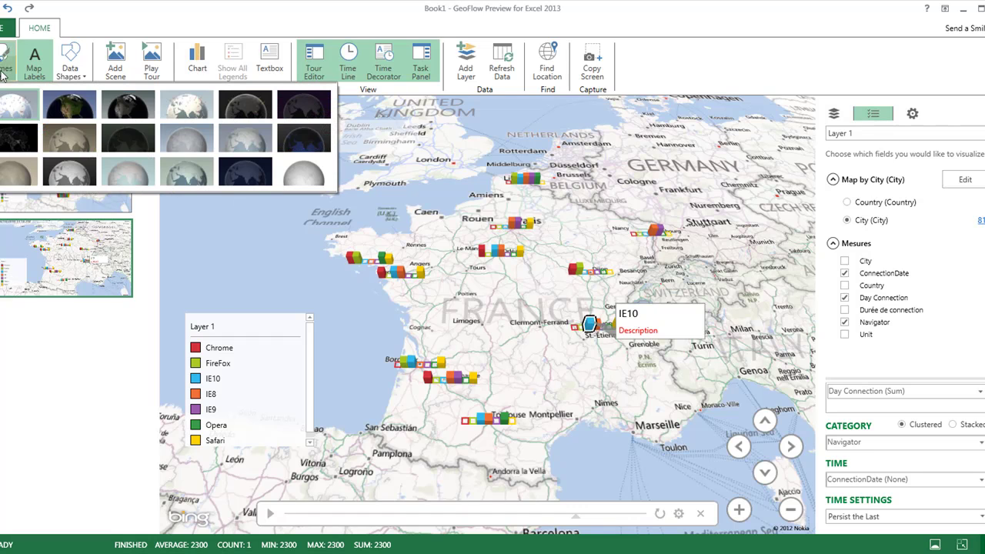
click(81, 104)
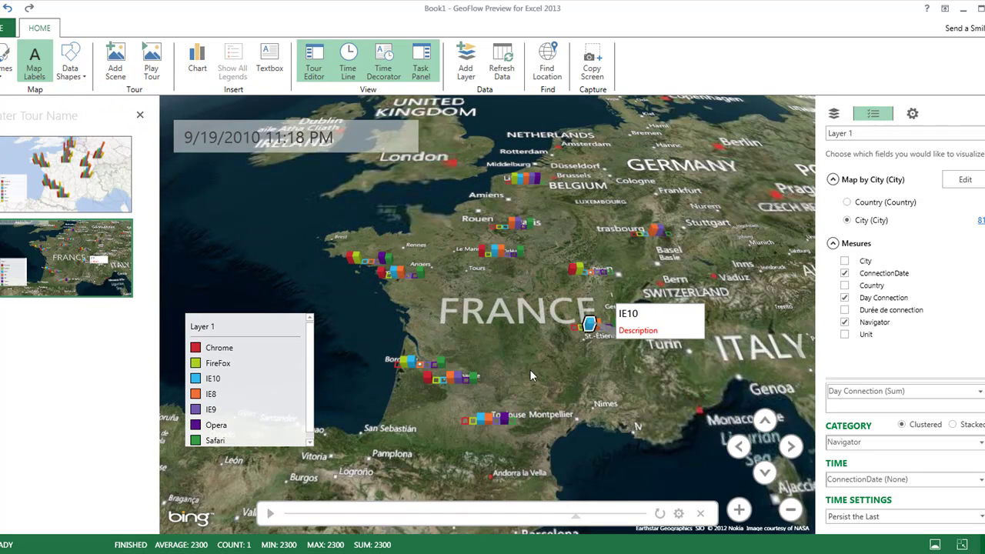
scroll(538, 364, down, 2)
drag(487, 341, 515, 342)
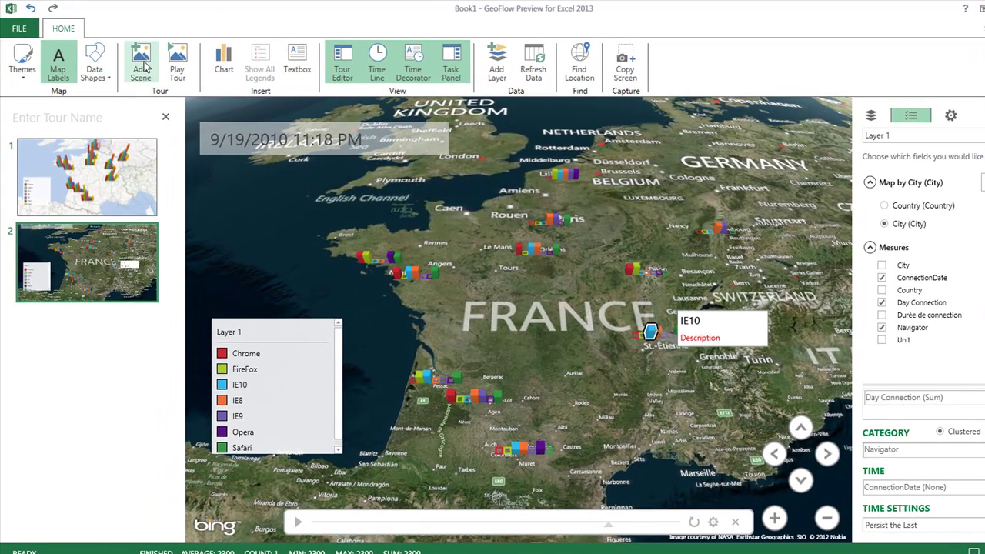
Add a third scene to the tour.
click(119, 70)
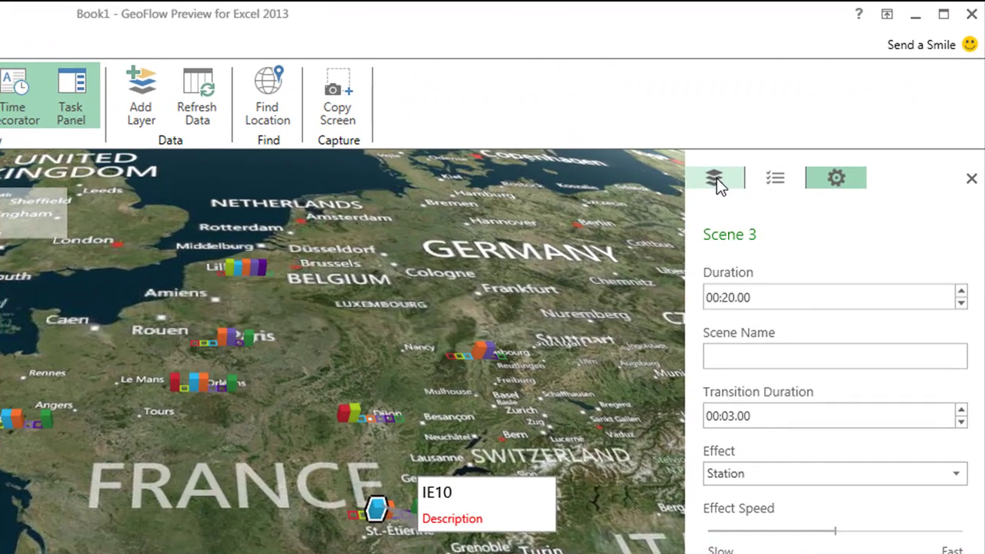
Add a second layer to the third scene and map it by City, using the Country and City geography fields.
click(715, 177)
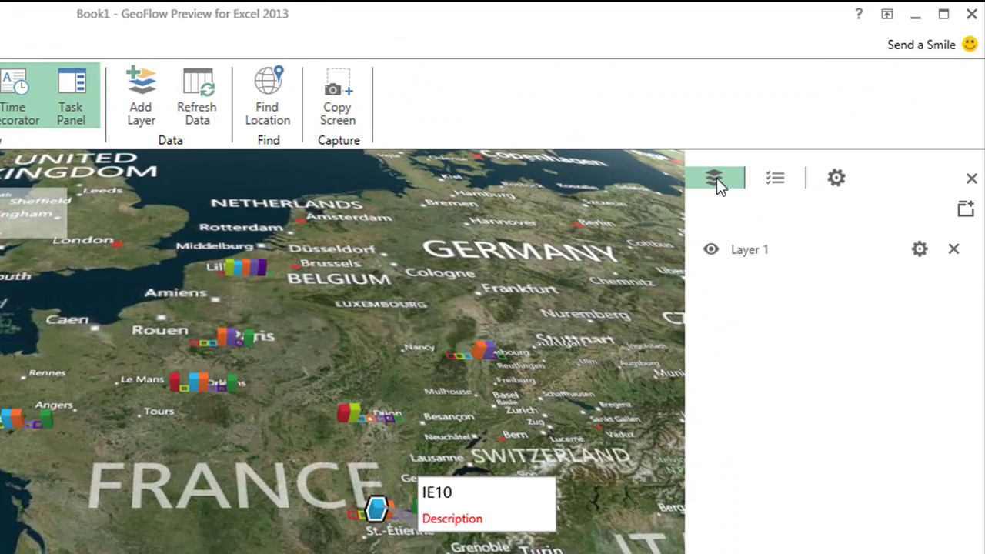
click(966, 212)
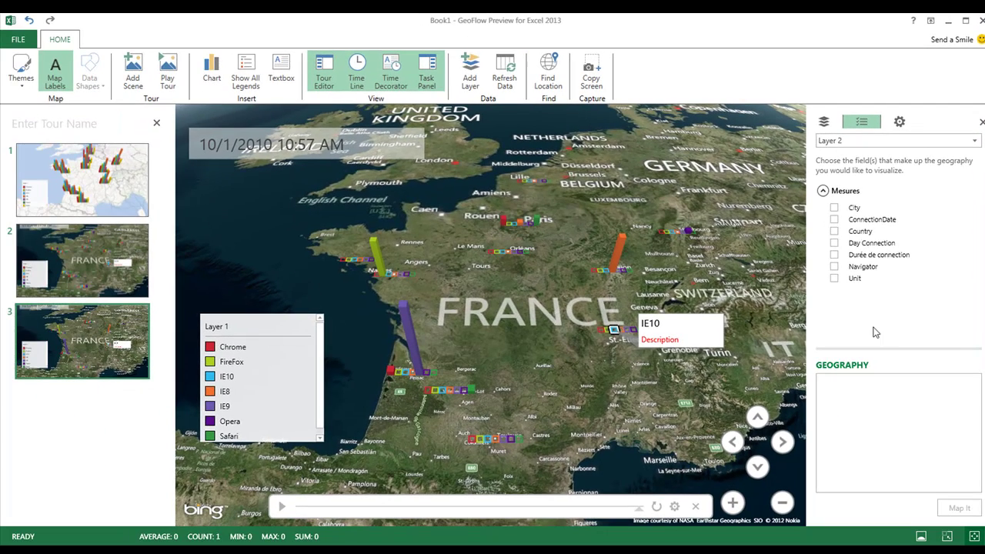
click(835, 232)
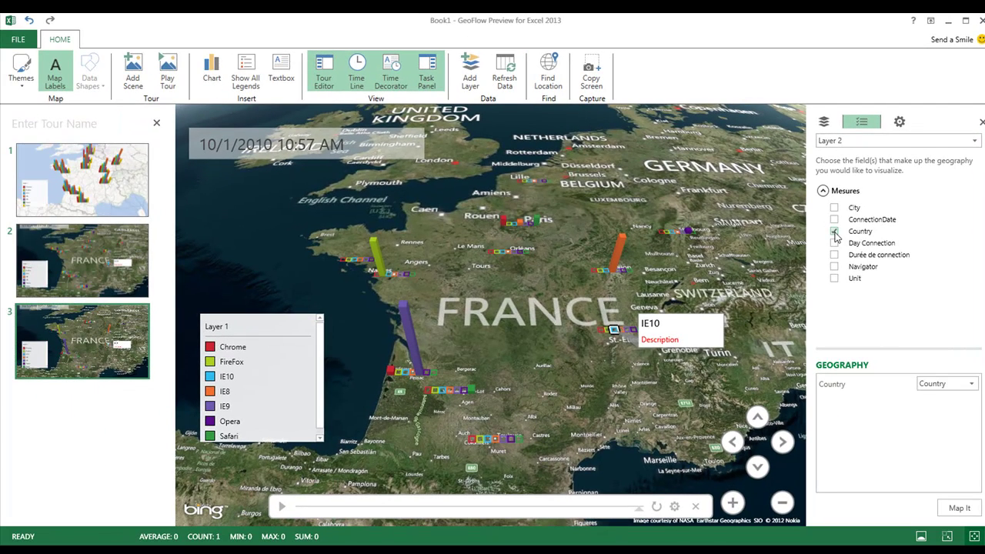
click(834, 208)
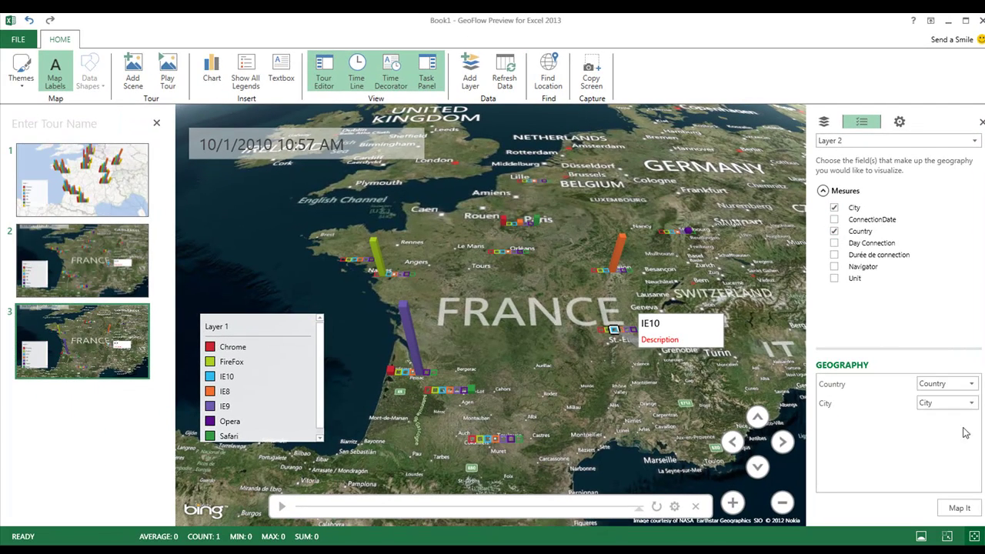
click(958, 507)
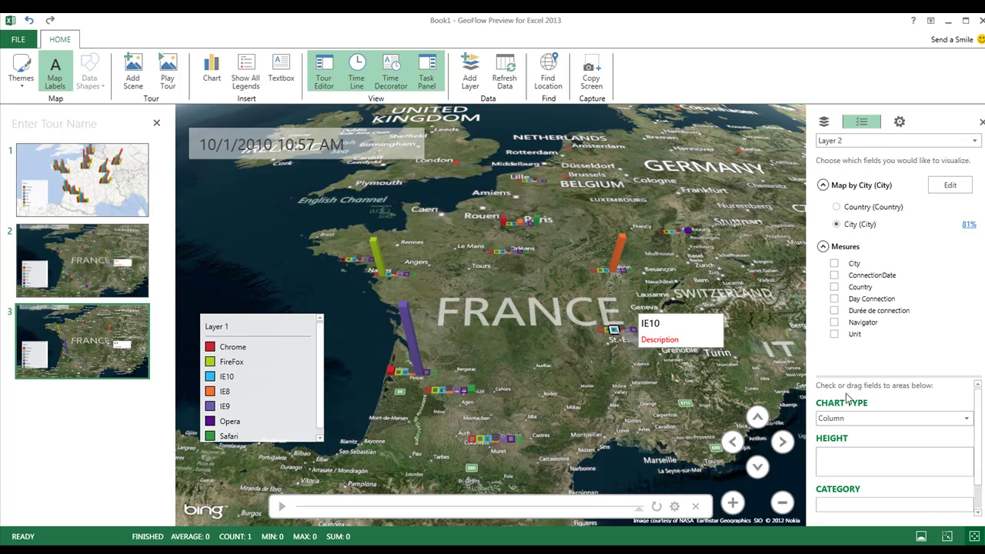
Plot Durée de connection on Layer 2, trying the HeatMap chart type and settling on Bubble.
click(834, 311)
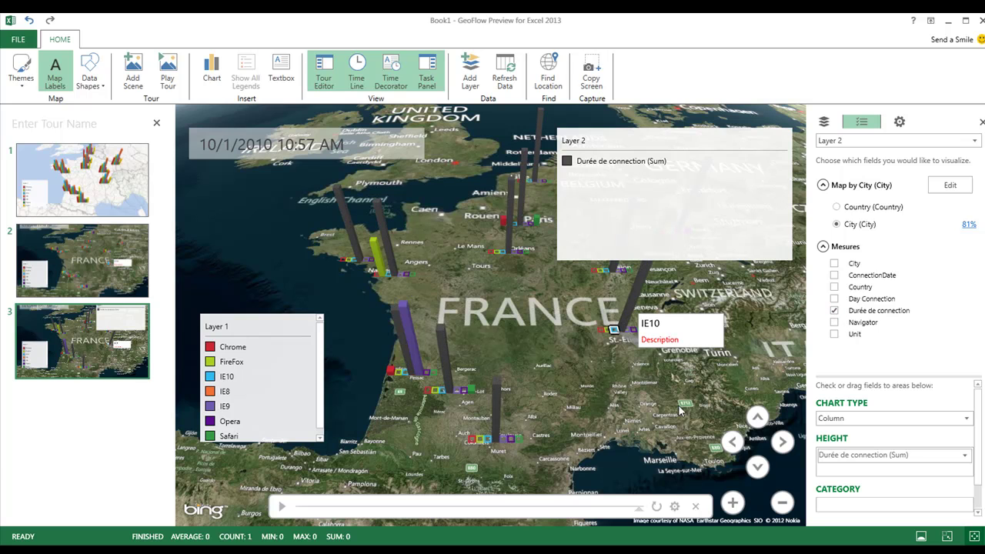
mouse_move(498, 387)
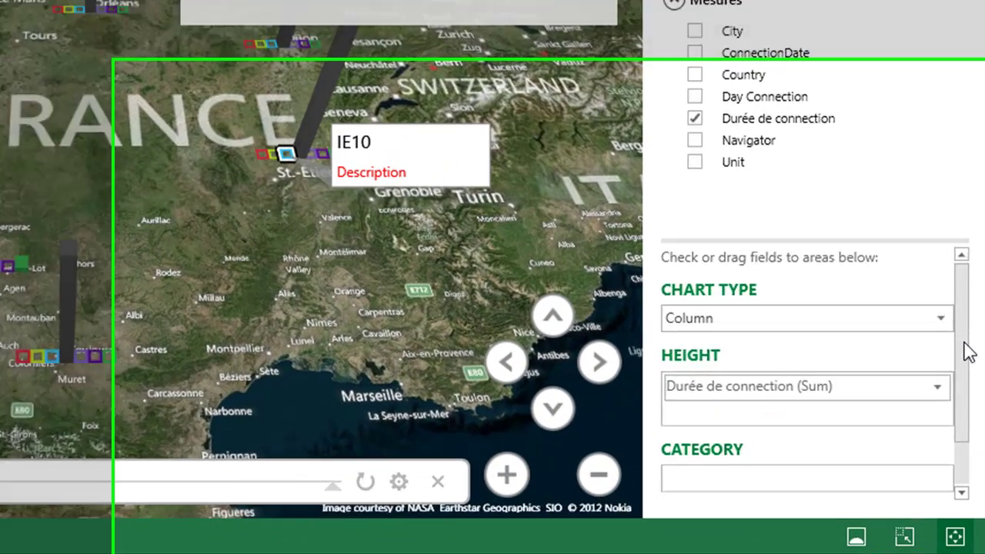
drag(980, 432, 982, 464)
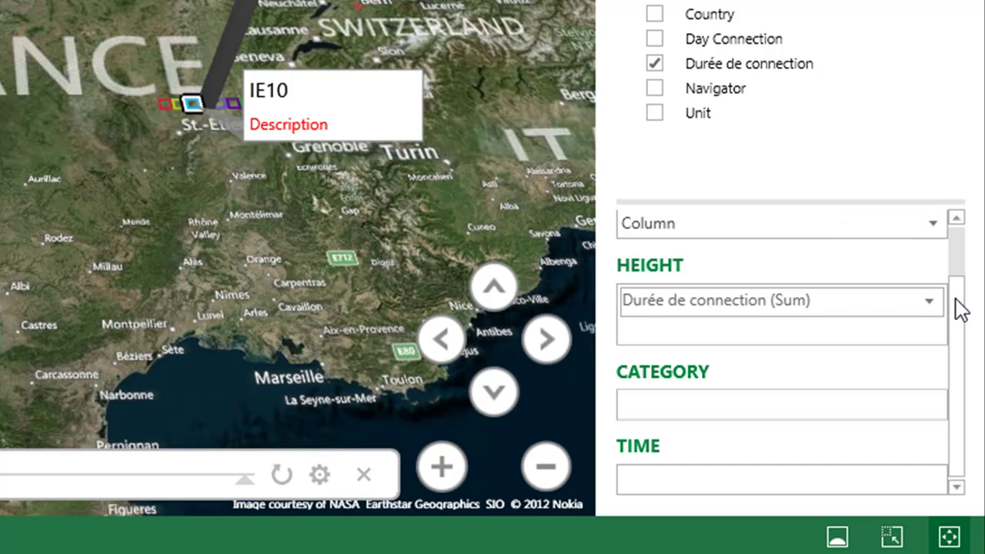
drag(958, 300, 960, 275)
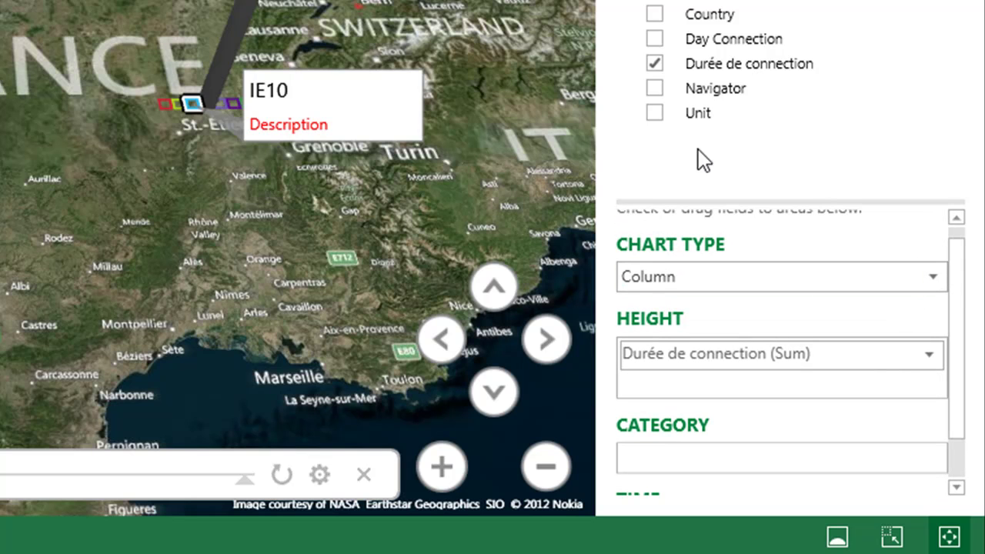
click(935, 281)
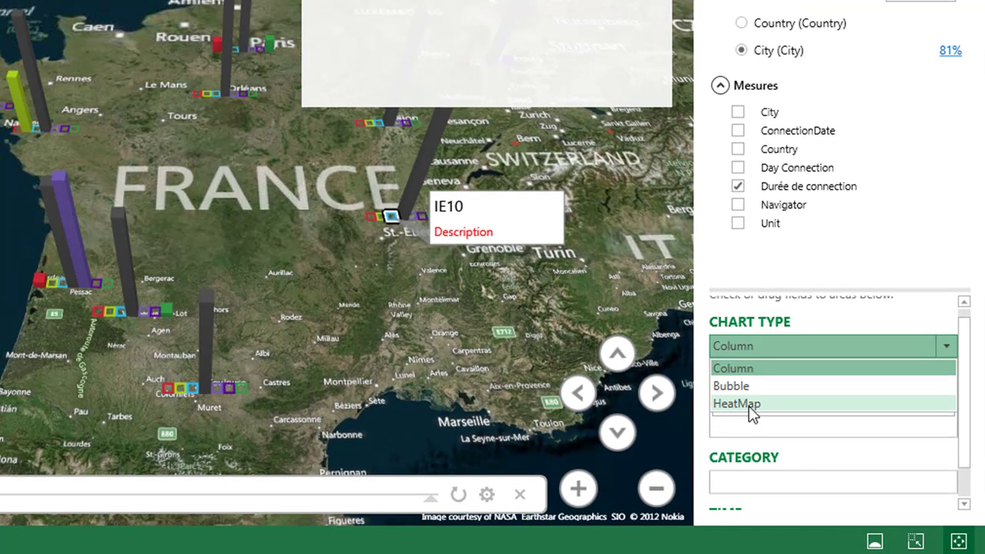
click(737, 403)
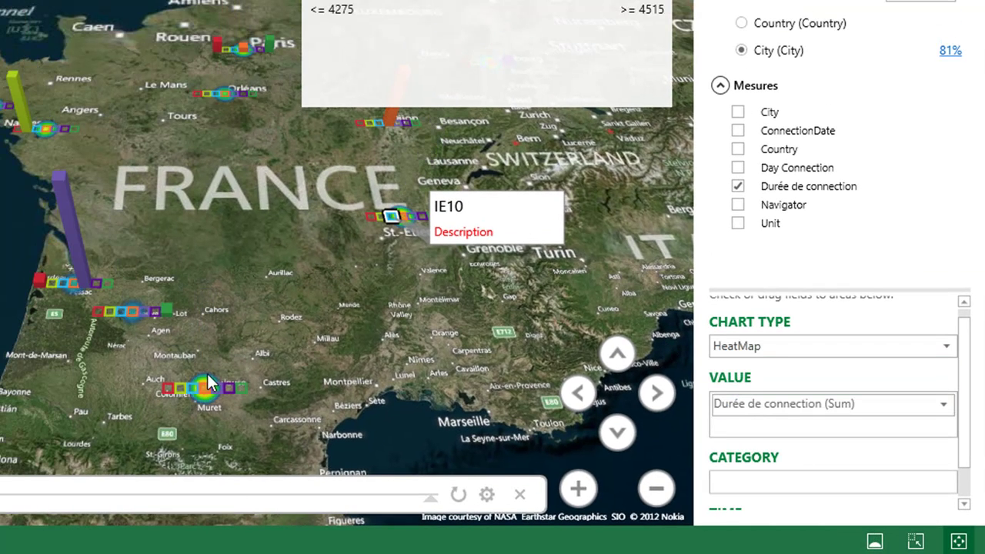
click(946, 347)
click(731, 385)
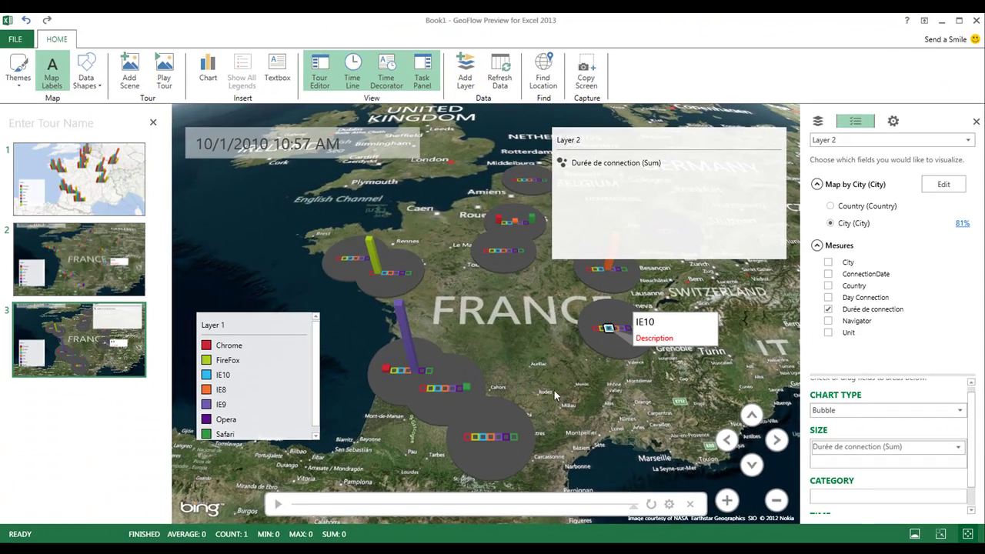
Shrink the Layer 2 legend and move it to the map's upper-right corner.
drag(787, 262, 671, 231)
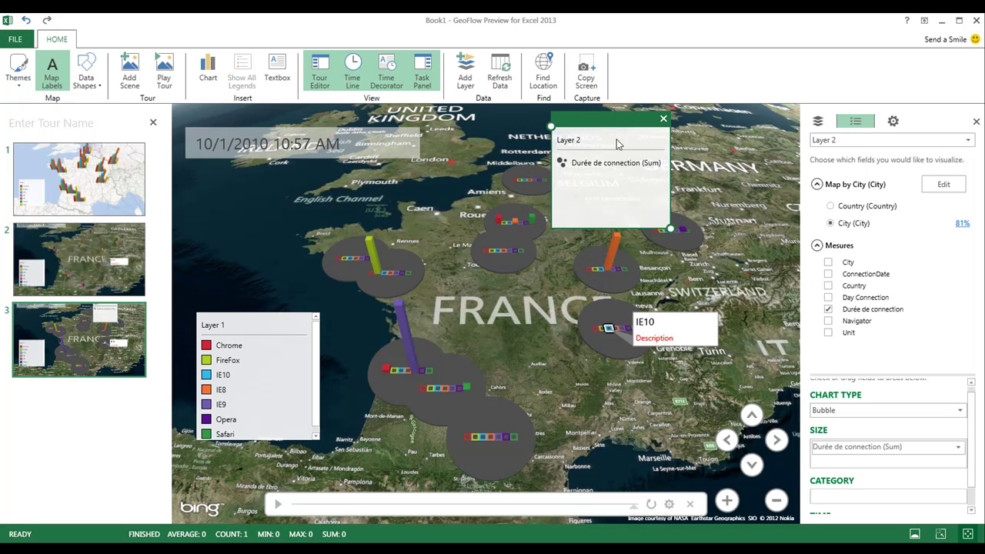
drag(612, 125, 722, 174)
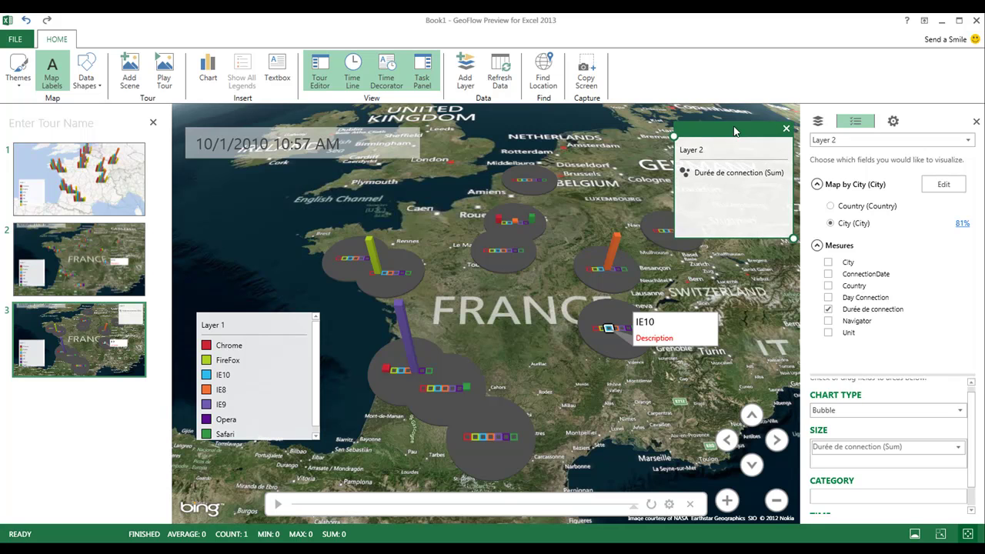
drag(732, 135, 735, 124)
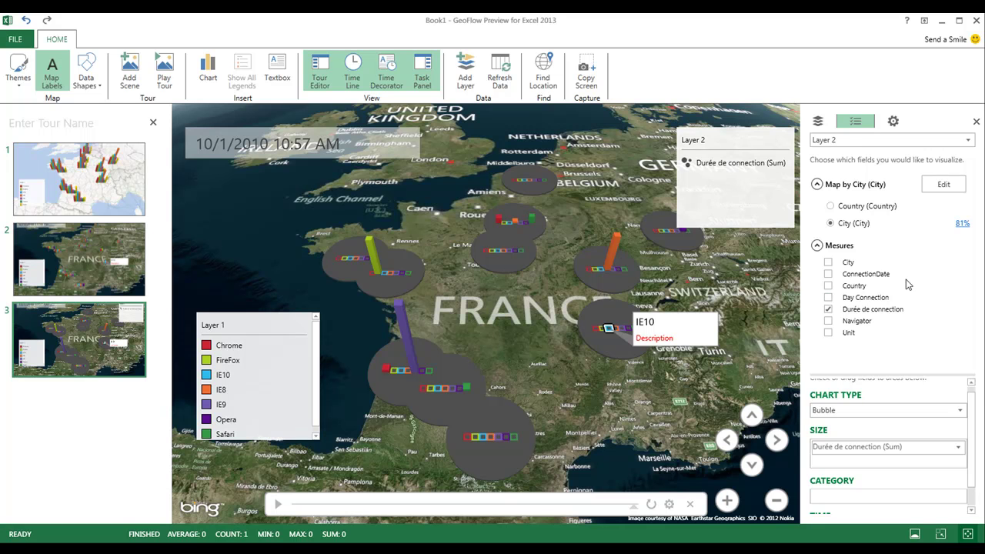
Use ConnectionDate as Layer 2's time field with the Instant time setting.
click(828, 276)
key(super+c)
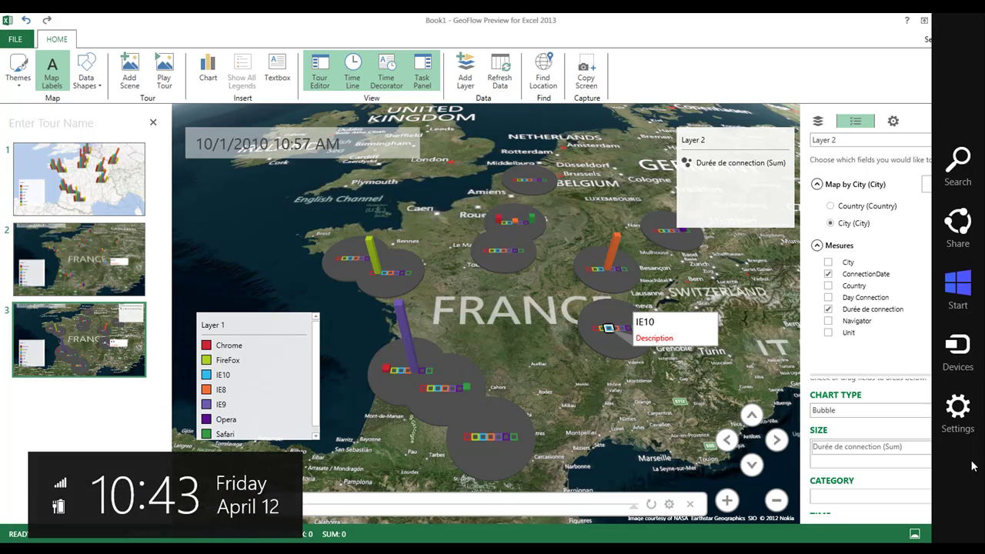
scroll(854, 477, down, 2)
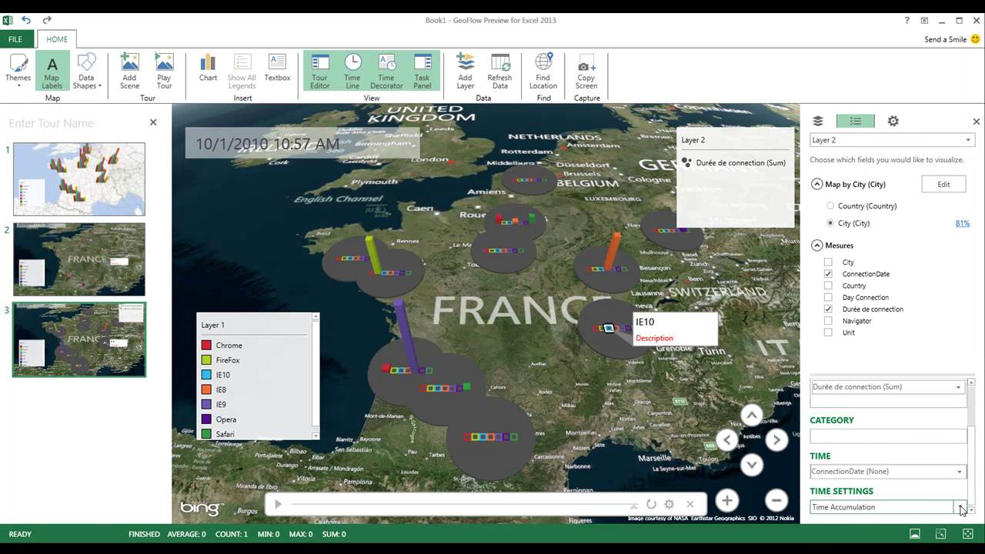
click(959, 510)
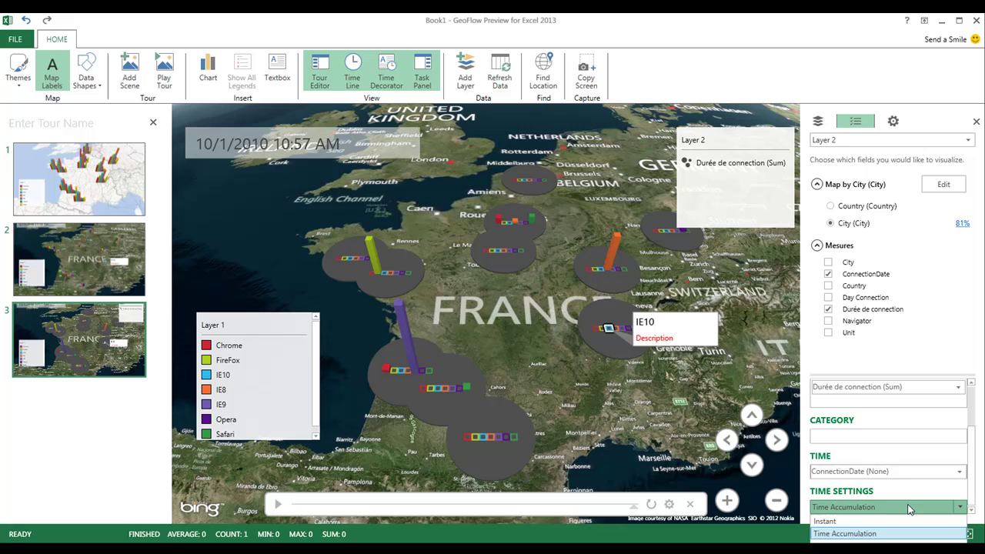
click(847, 523)
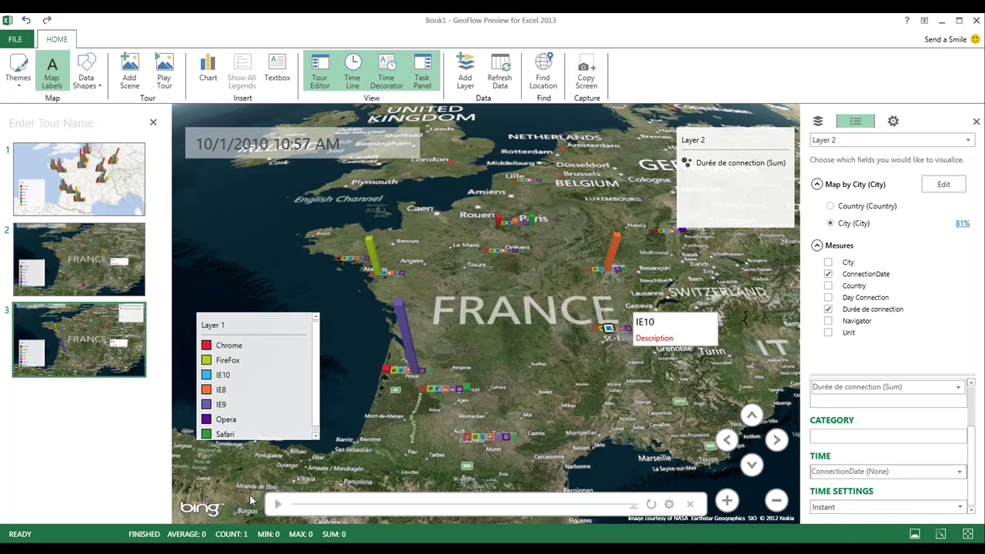
Play the third scene's timeline and apply the pale green road map theme to the scene.
click(278, 504)
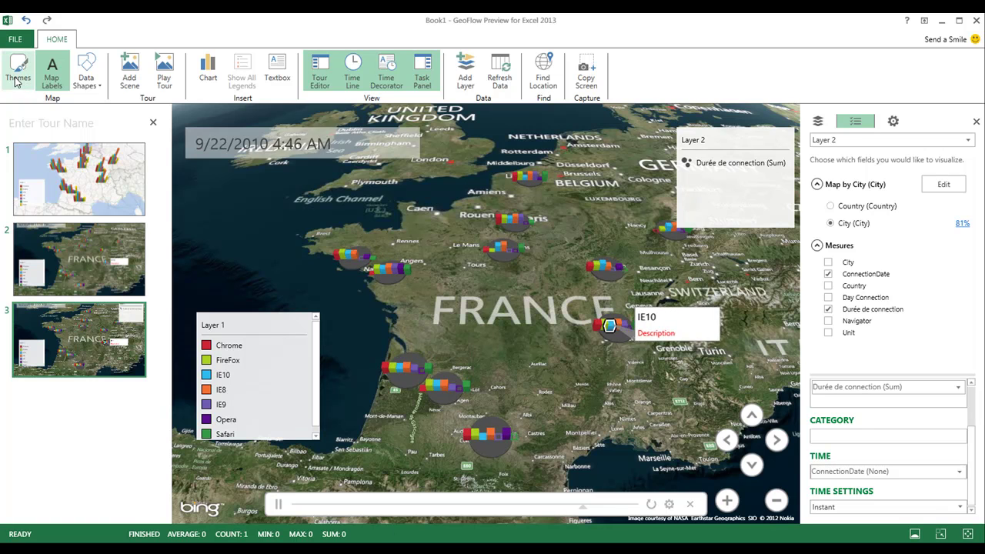
click(17, 73)
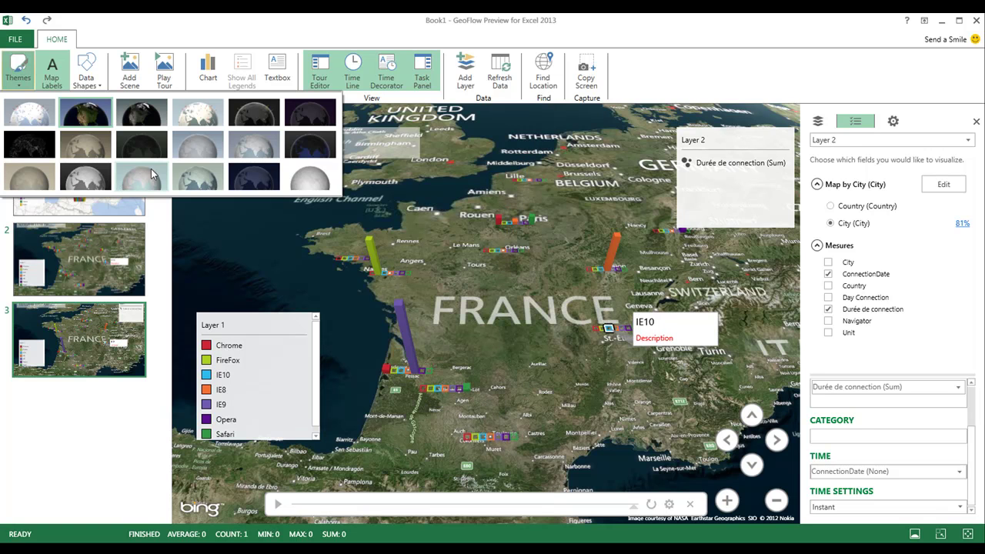
click(214, 187)
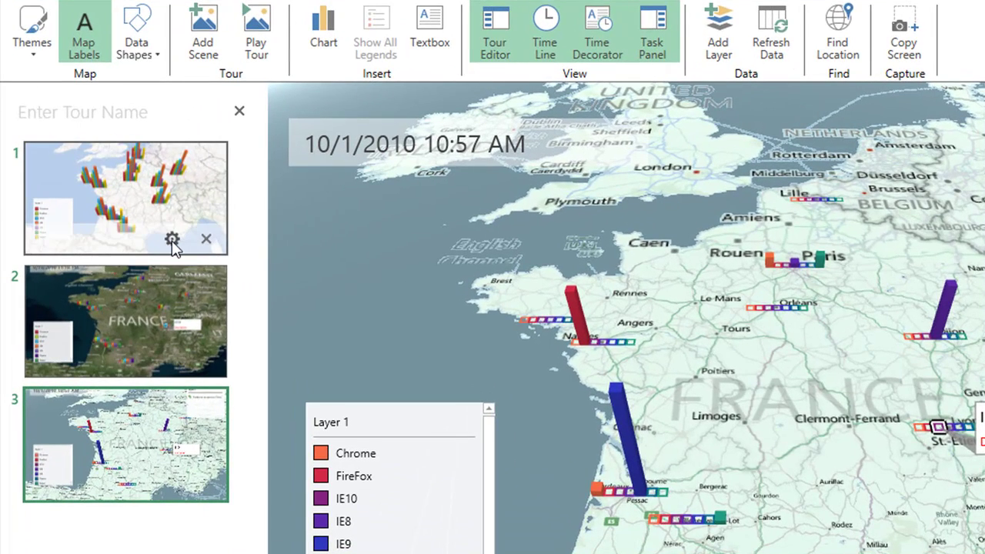
Configure the first scene with a 2-second duration, the name "Scène 1" and the Circle effect.
click(173, 240)
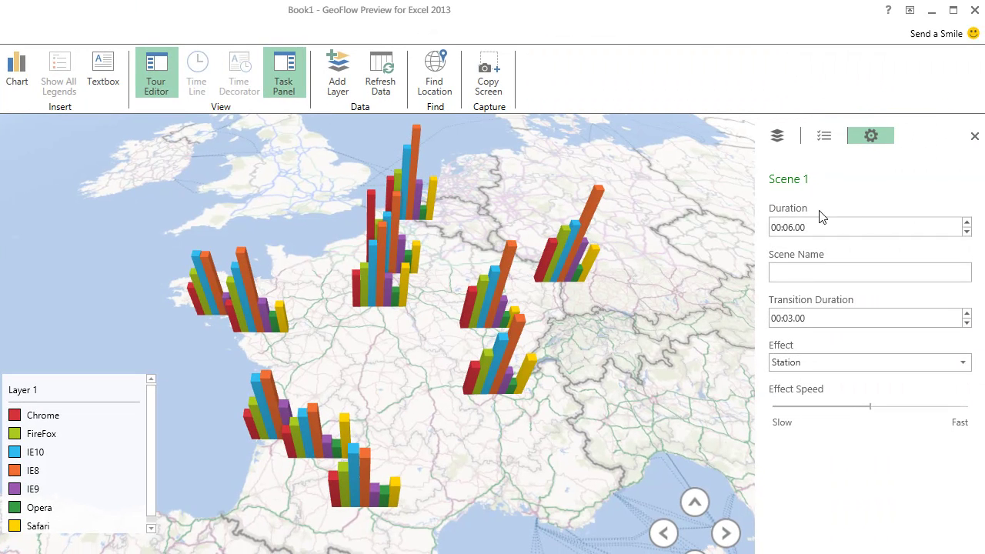
click(966, 232)
click(966, 222)
text(Scène 1)
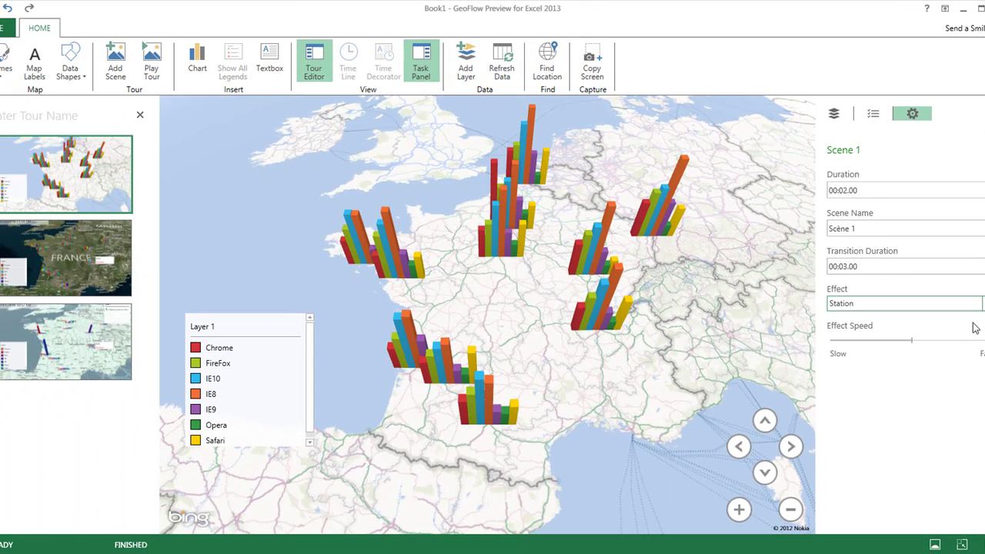
click(923, 305)
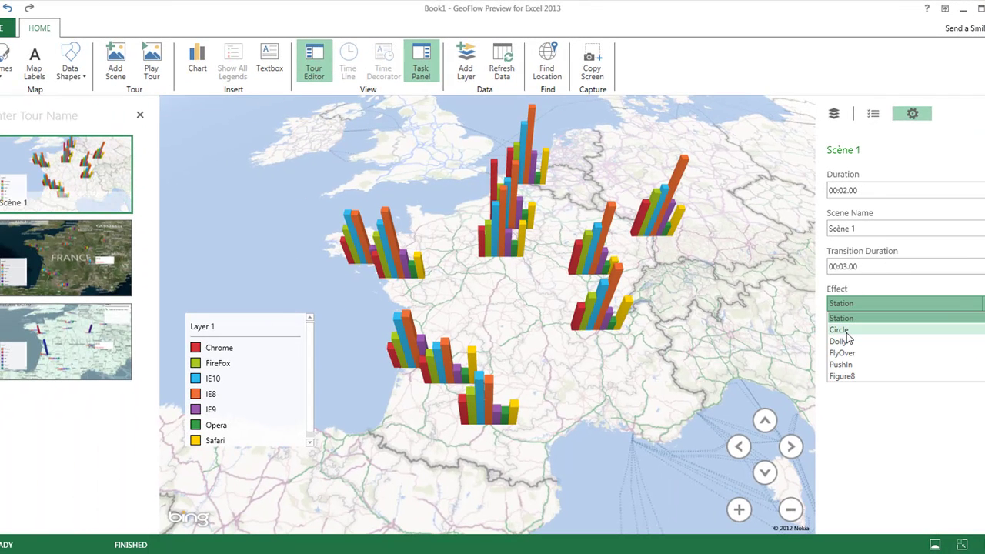
click(850, 341)
Name the second scene "Scène 2" and give it the FlyOver effect.
mouse_move(90, 235)
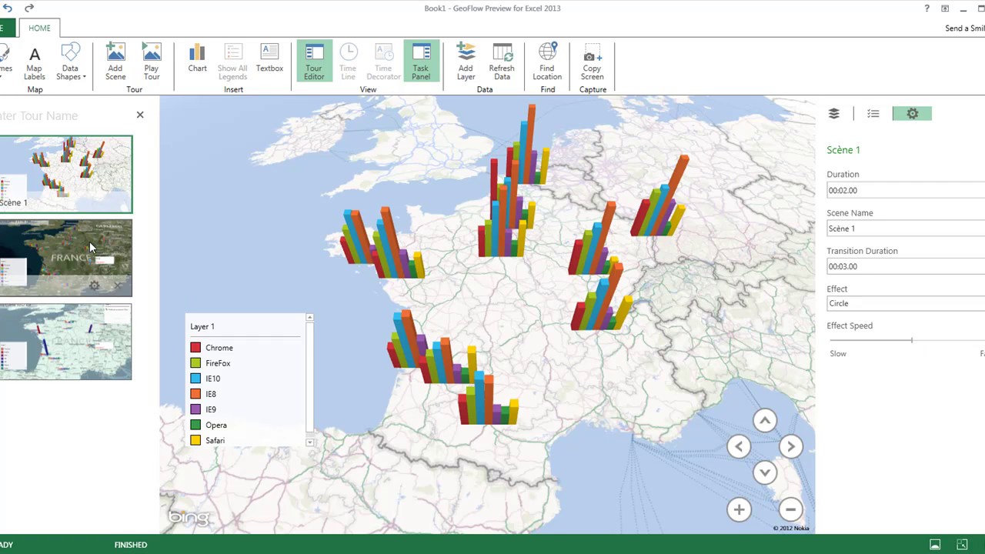
click(95, 290)
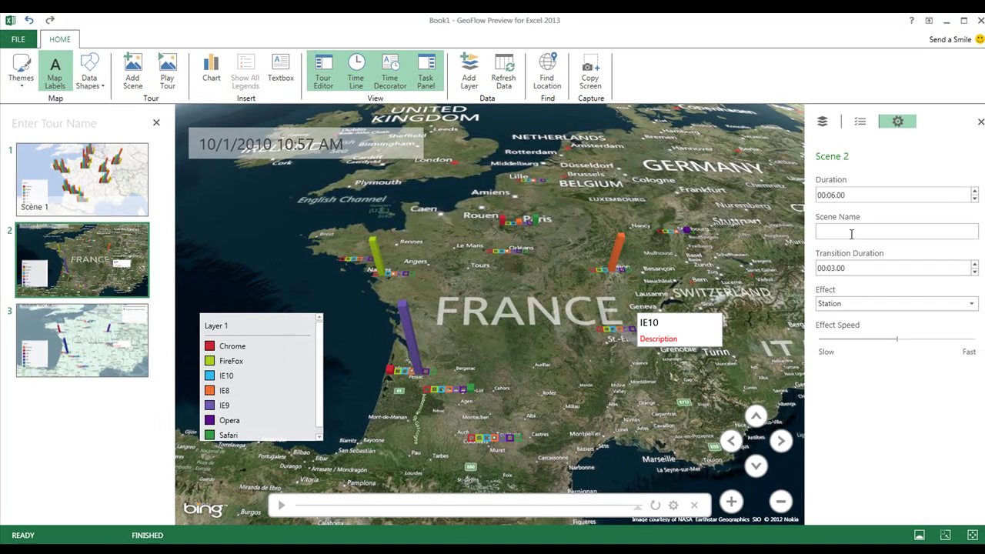
text(Scène 2)
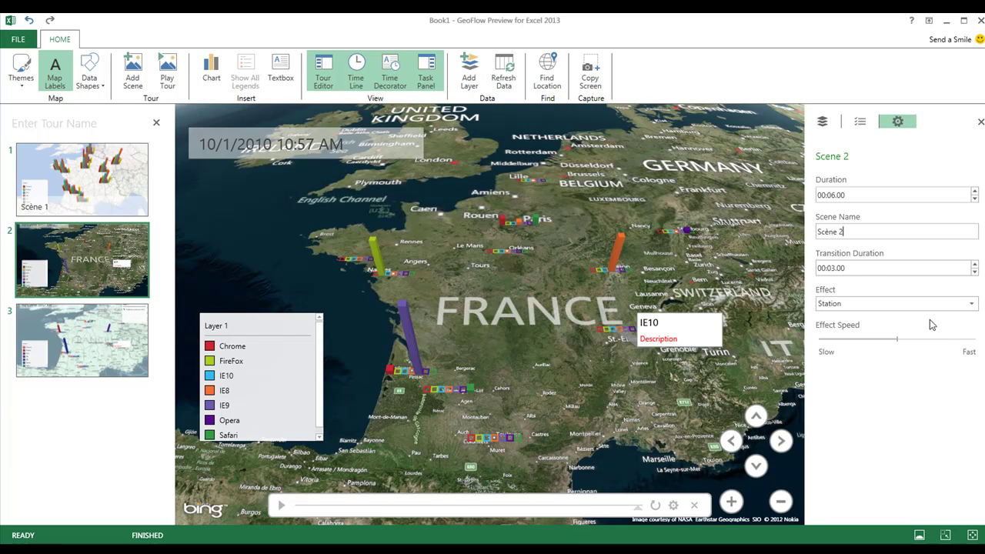
click(851, 303)
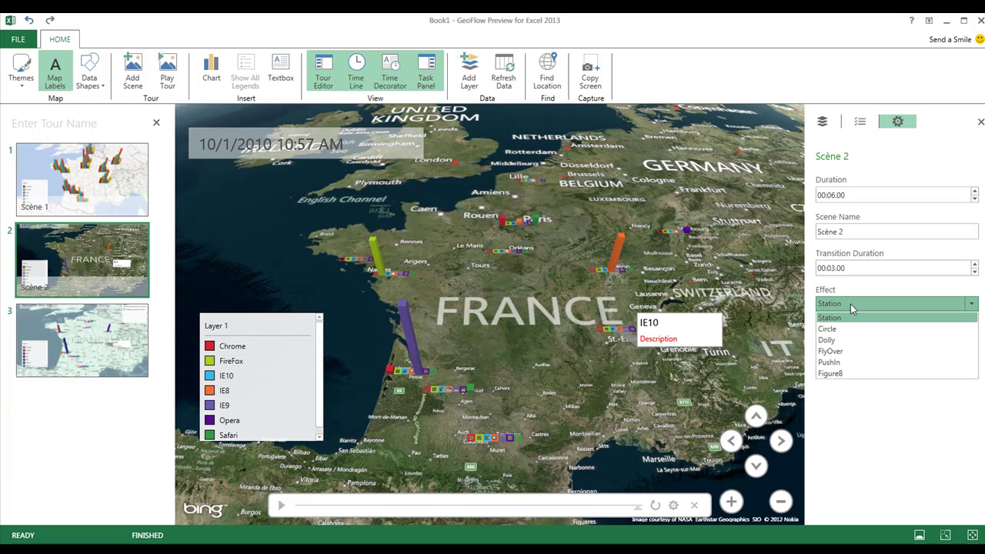
click(831, 351)
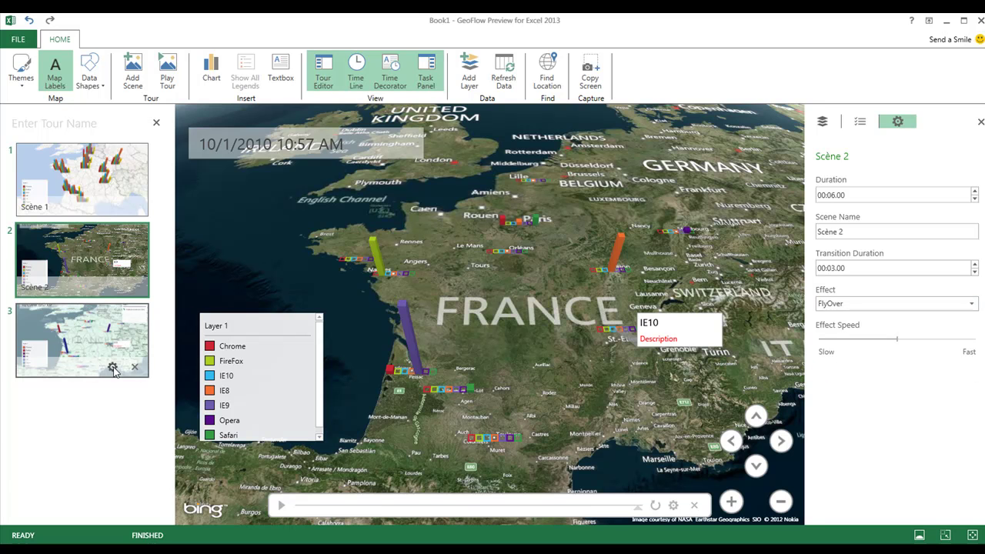
Name the third scene "Scène 3" and give it the PushIn effect.
click(113, 371)
click(849, 230)
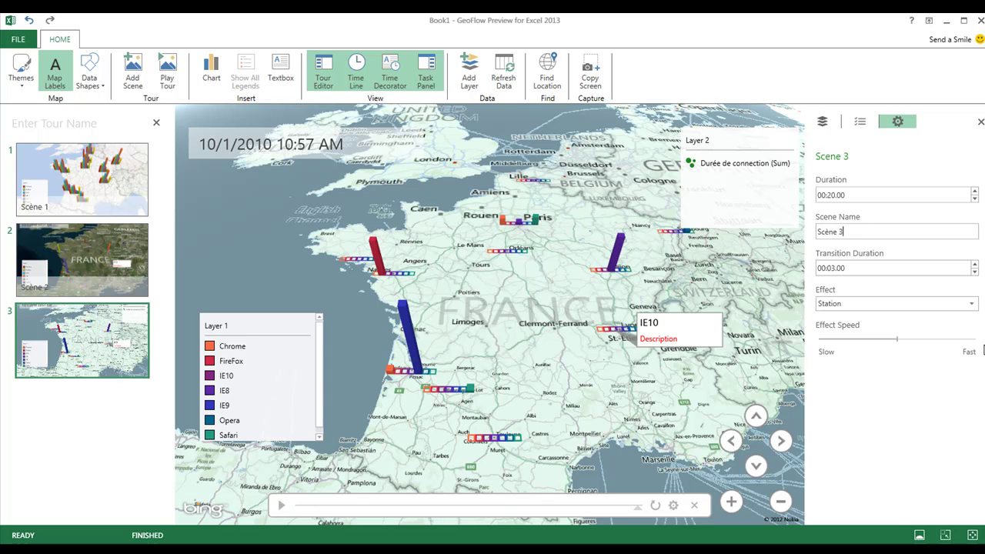
click(973, 304)
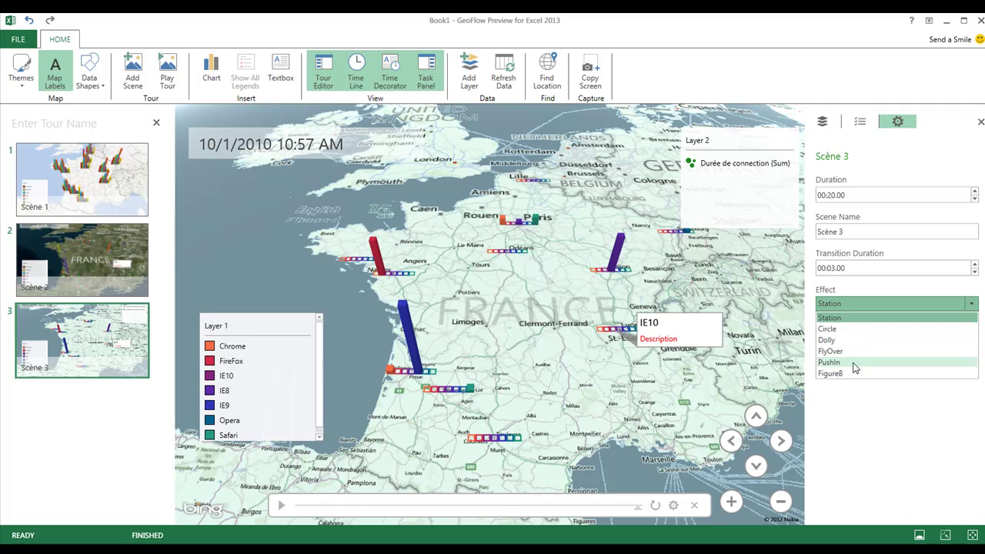
click(829, 362)
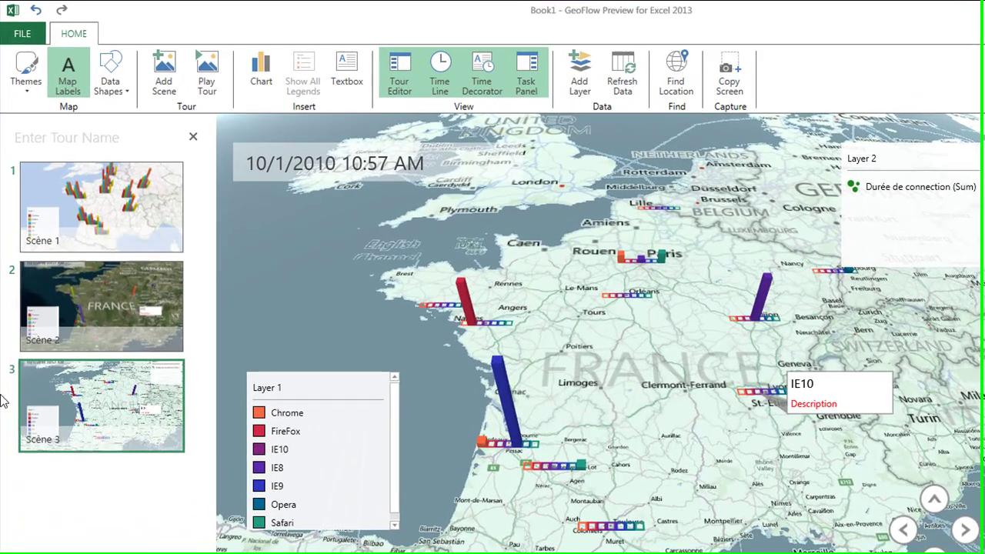
Play the whole tour to review its three scenes, and return to the tour editor.
mouse_move(24, 351)
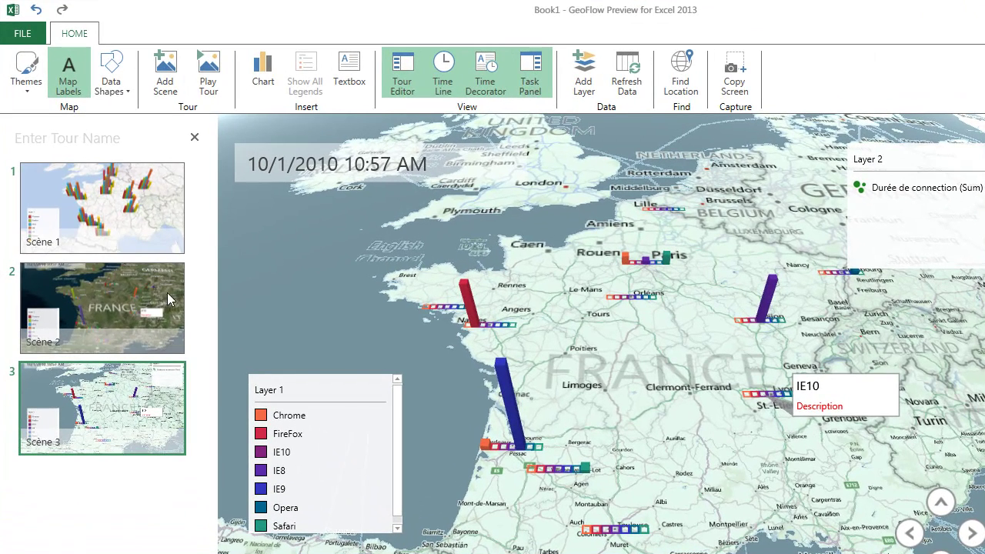
click(208, 73)
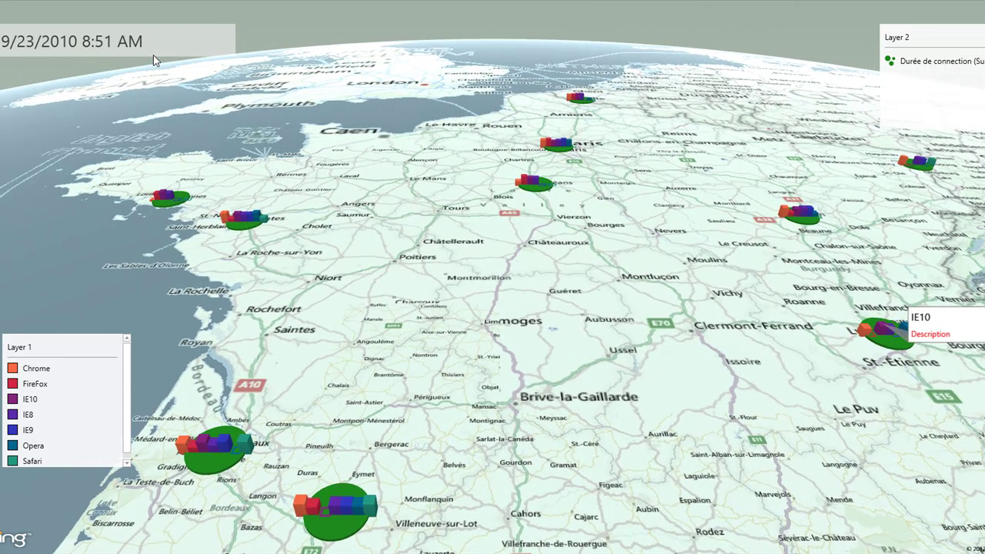
key(Escape)
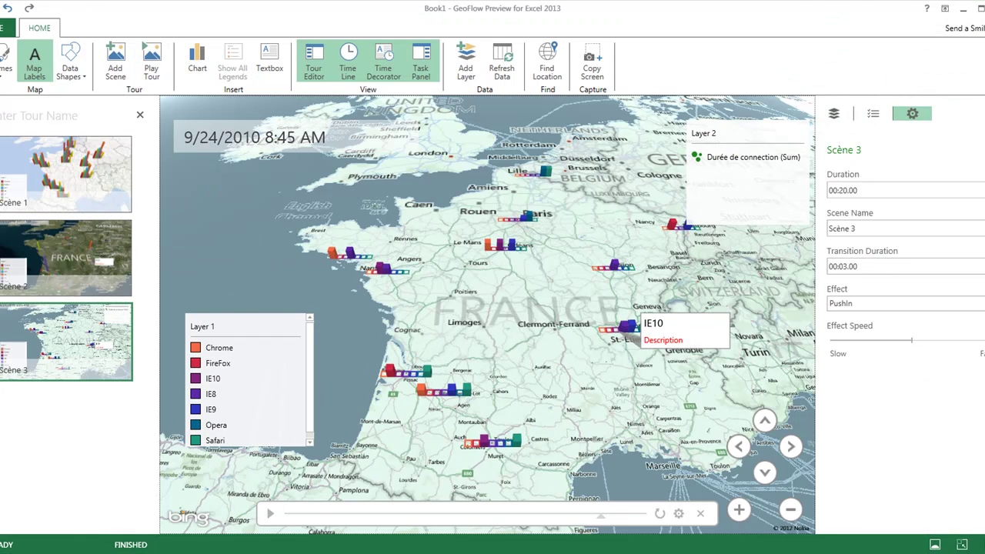
Close the GeoFlow window and reopen the existing tour from the Excel workbook.
click(984, 7)
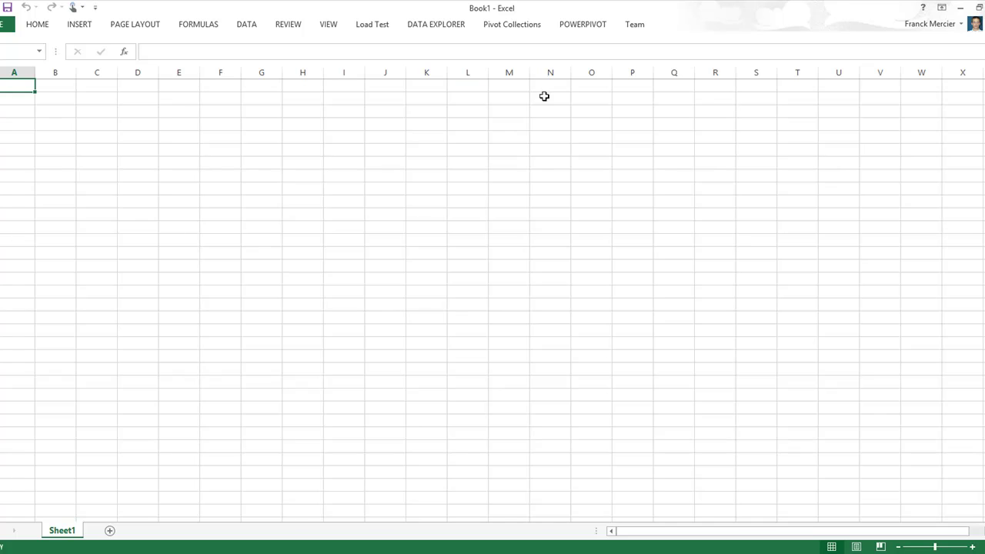
click(80, 25)
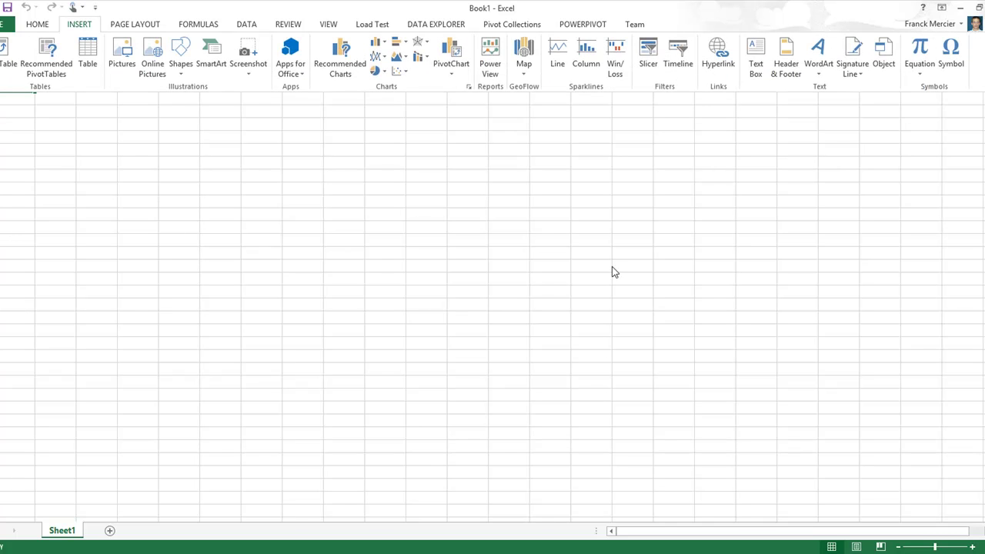
click(521, 68)
click(548, 92)
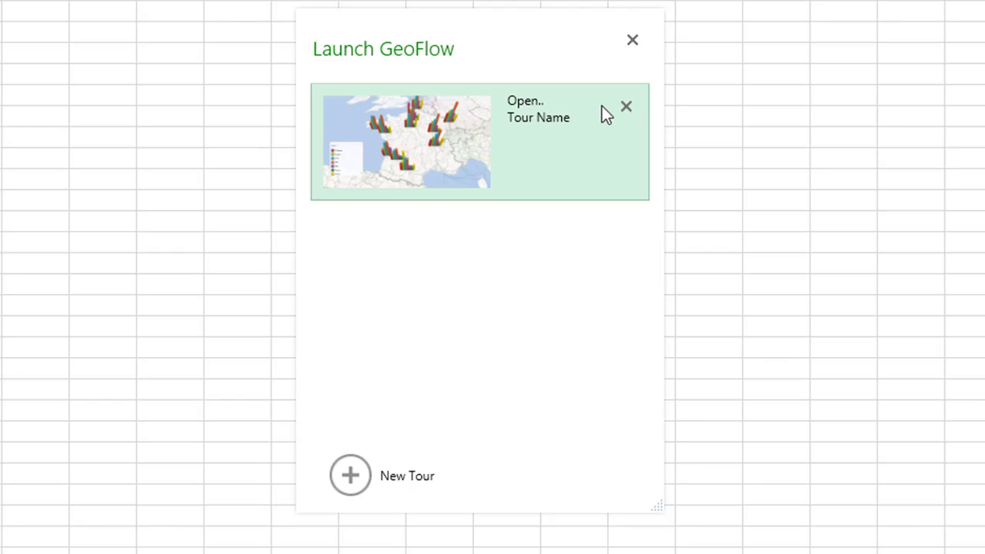
click(427, 149)
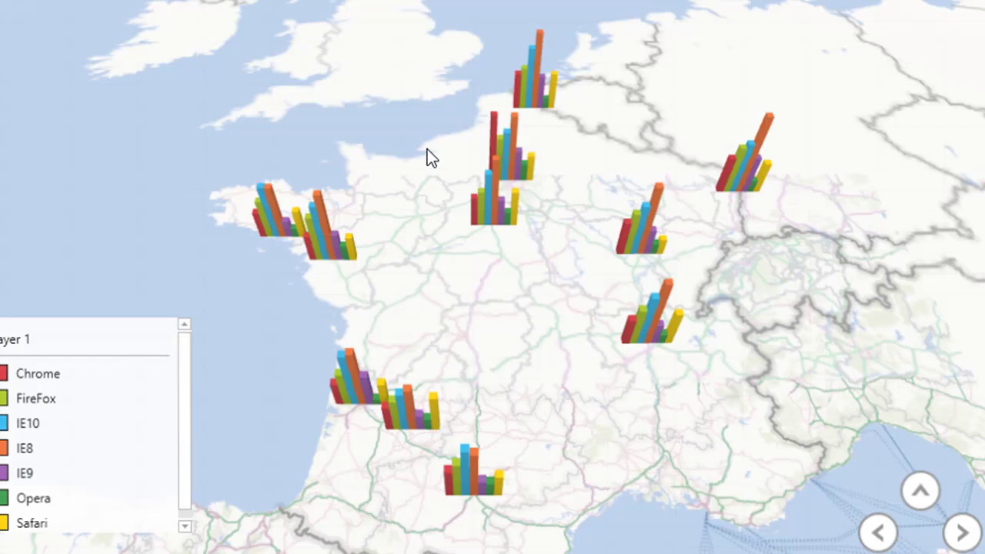